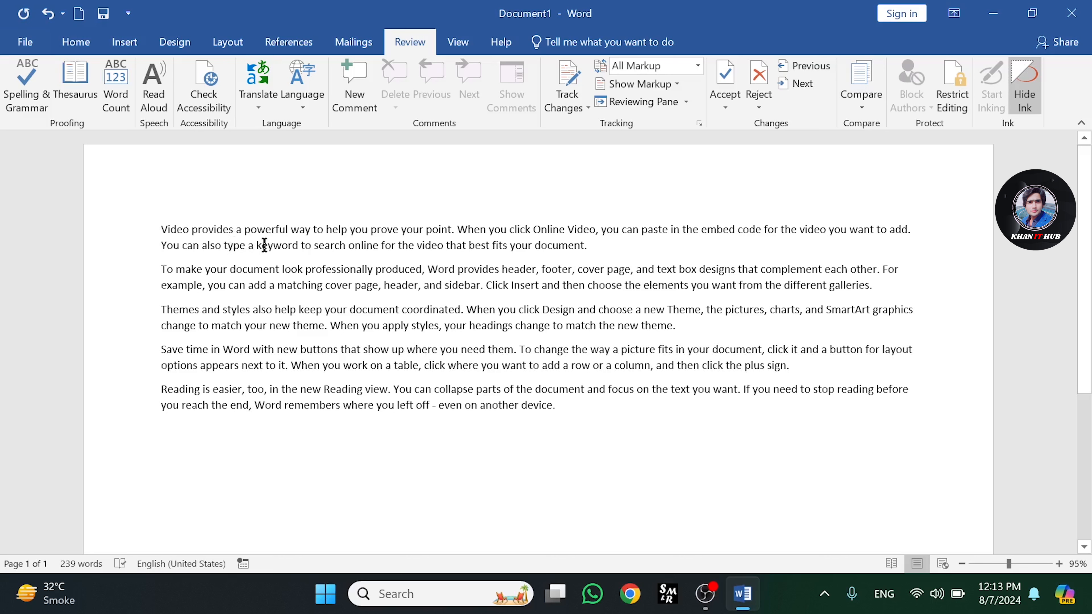
Misspell 'provides', 'point' and 'document' in the first paragraph by deleting one letter from each
{"action": "key", "text": "BackSpace"}
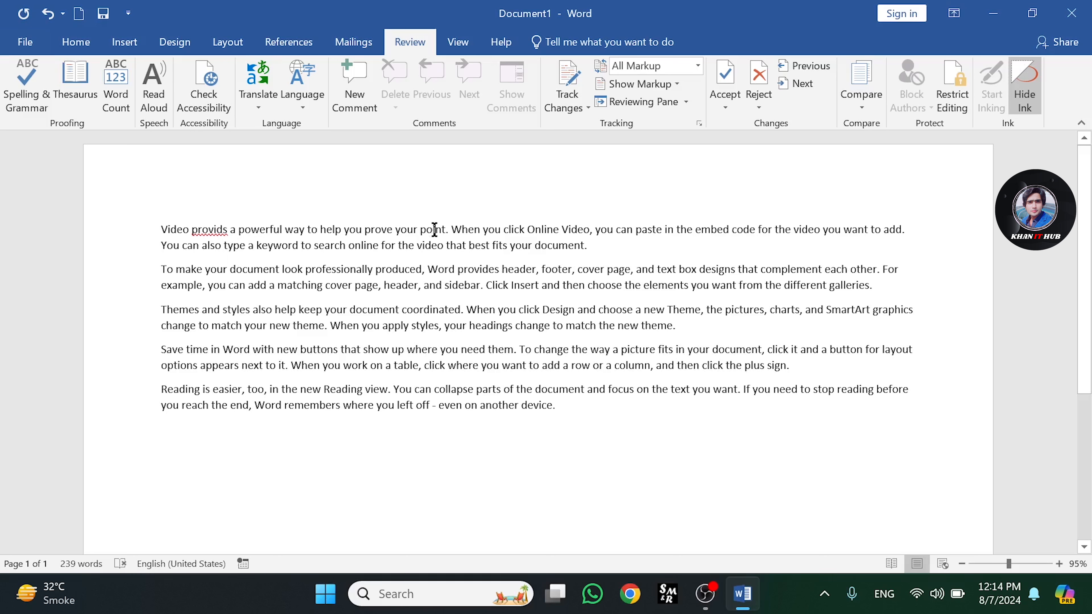
{"action": "key", "text": "BackSpace"}
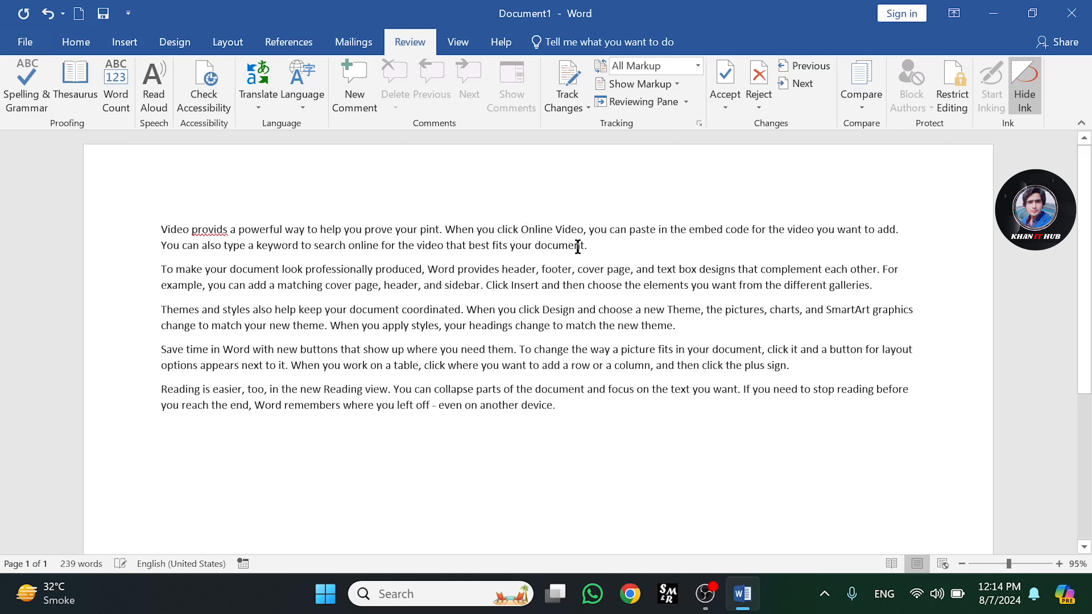
{"action": "key", "text": "BackSpace"}
Run the spelling and grammar check and change all occurrences of 'provids' to 'provides'
{"action": "left_click", "coordinate": [162, 229]}
{"action": "left_click", "coordinate": [35, 101]}
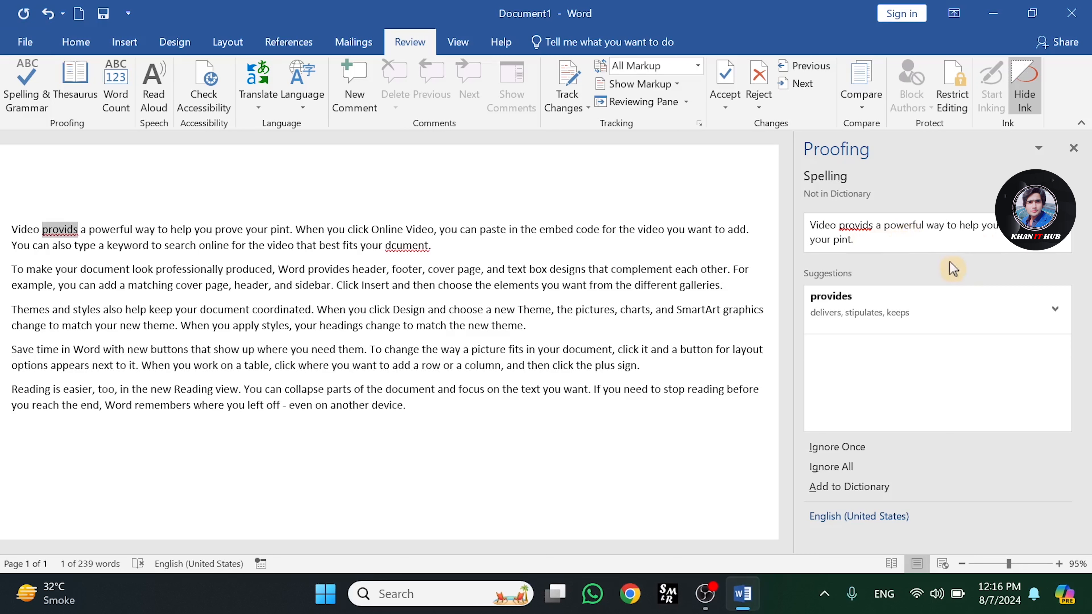
{"action": "left_click", "coordinate": [1059, 306]}
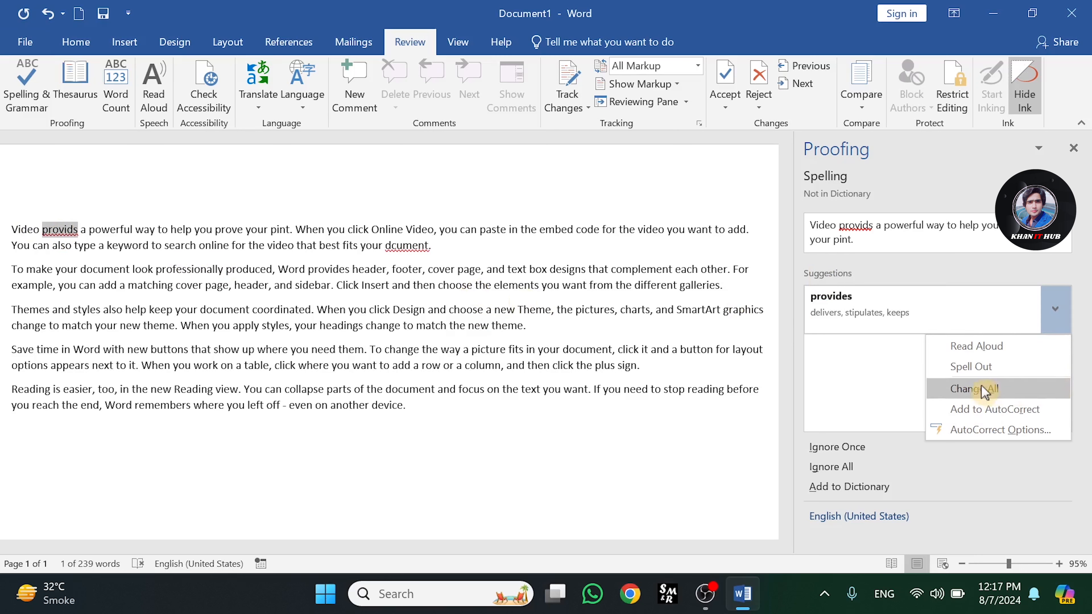
{"action": "left_click", "coordinate": [975, 397]}
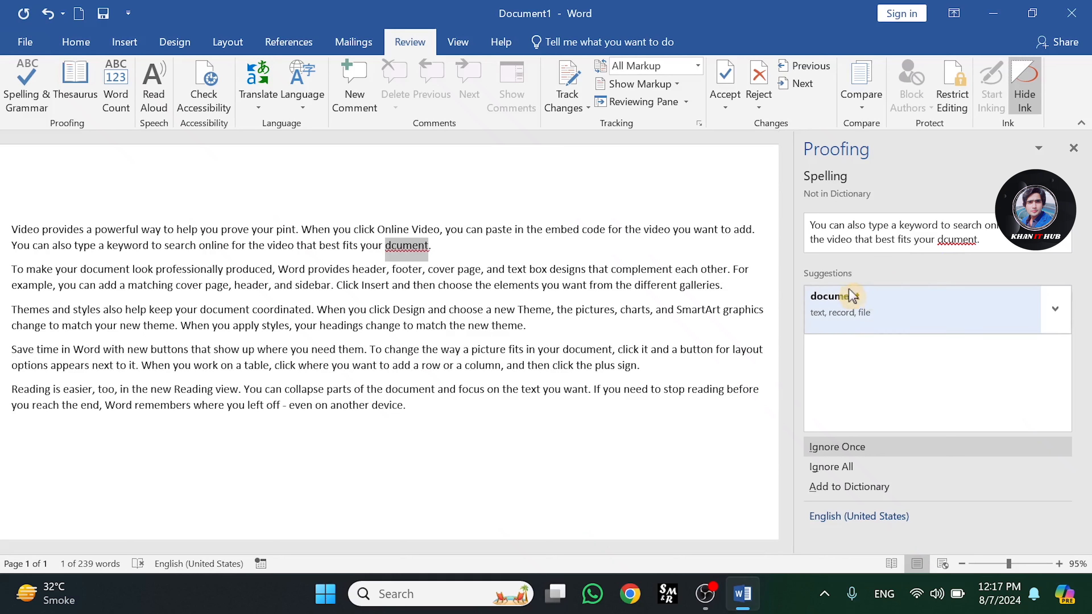
Add the 'dcument' to 'document' correction to AutoCorrect, redefining the existing entry
{"action": "left_click", "coordinate": [1056, 309]}
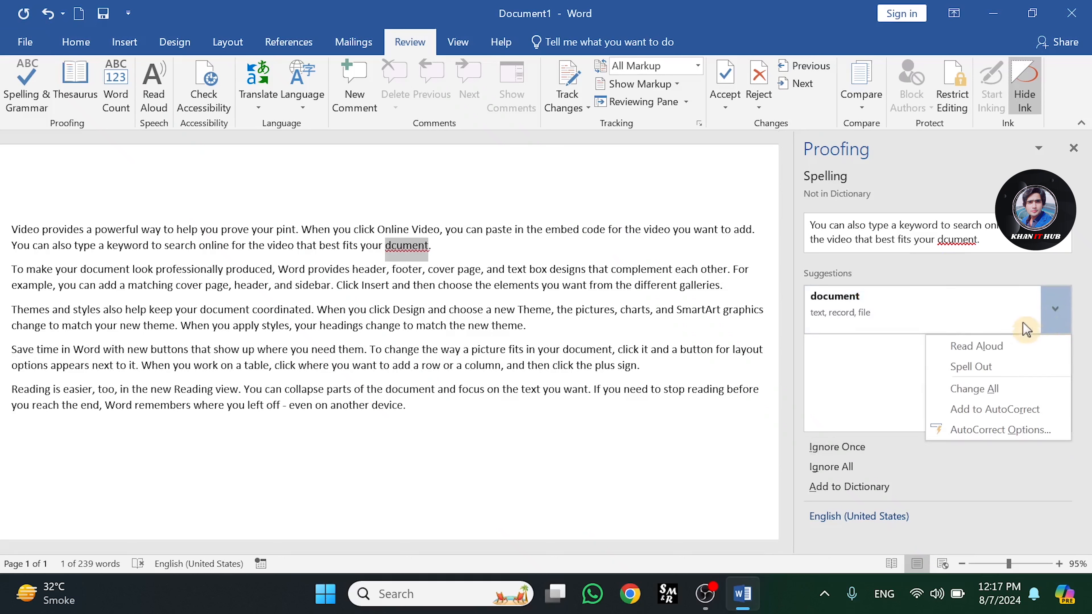
{"action": "left_click", "coordinate": [978, 411]}
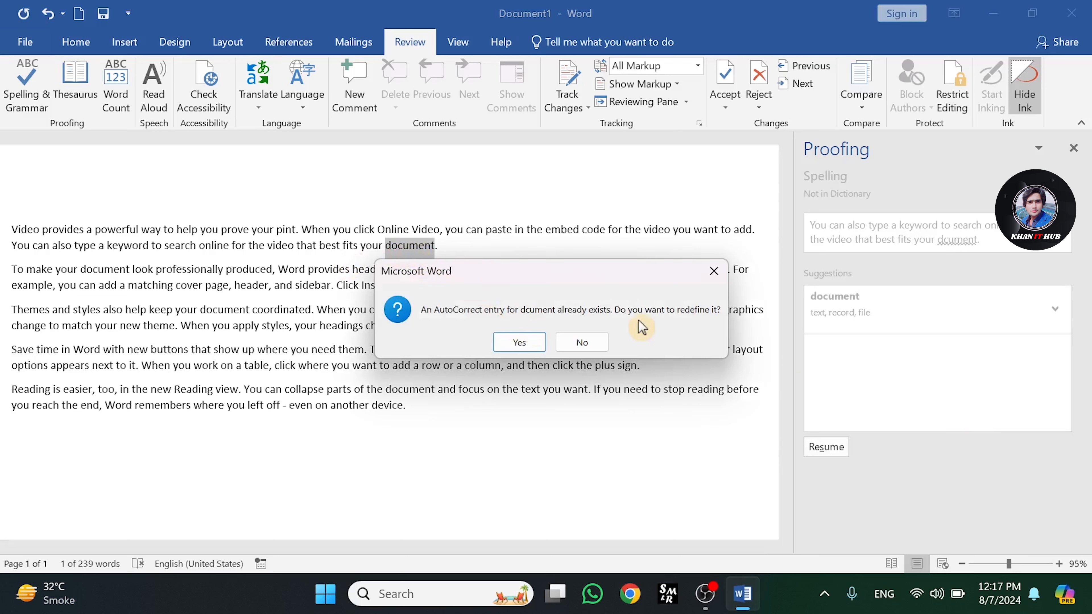
{"action": "left_click", "coordinate": [519, 343]}
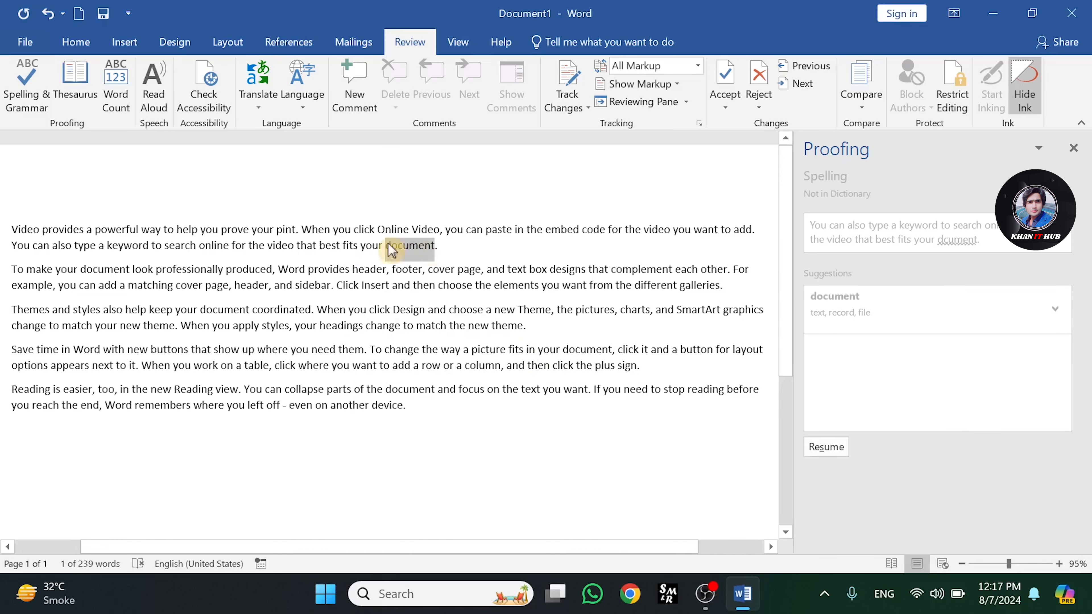
Resume the spelling check and continue checking the rest of the document
{"action": "left_click", "coordinate": [826, 450]}
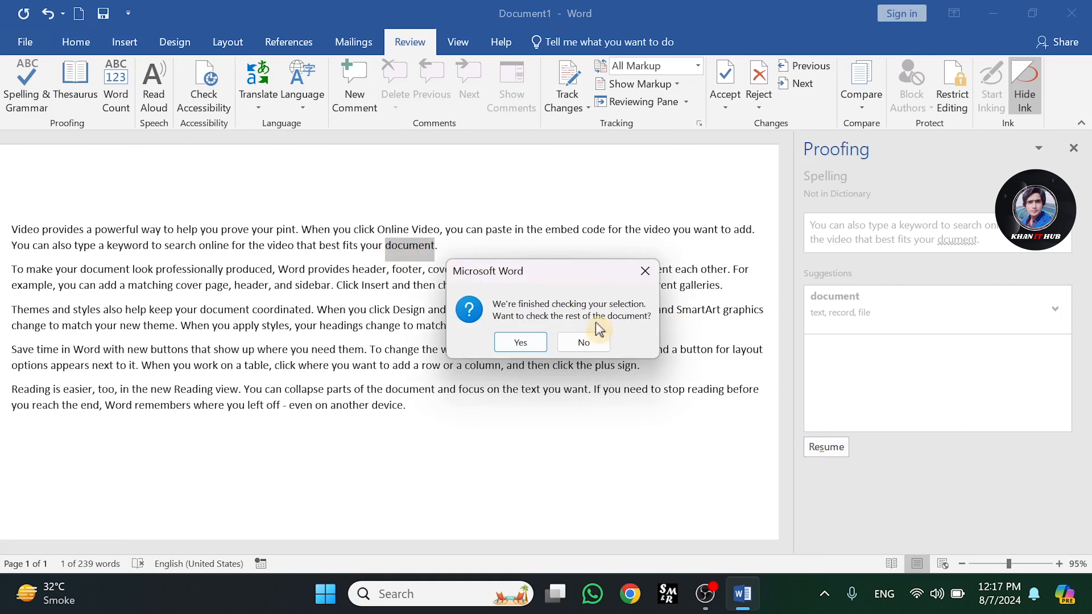
{"action": "left_click", "coordinate": [520, 343]}
{"action": "left_click", "coordinate": [546, 341]}
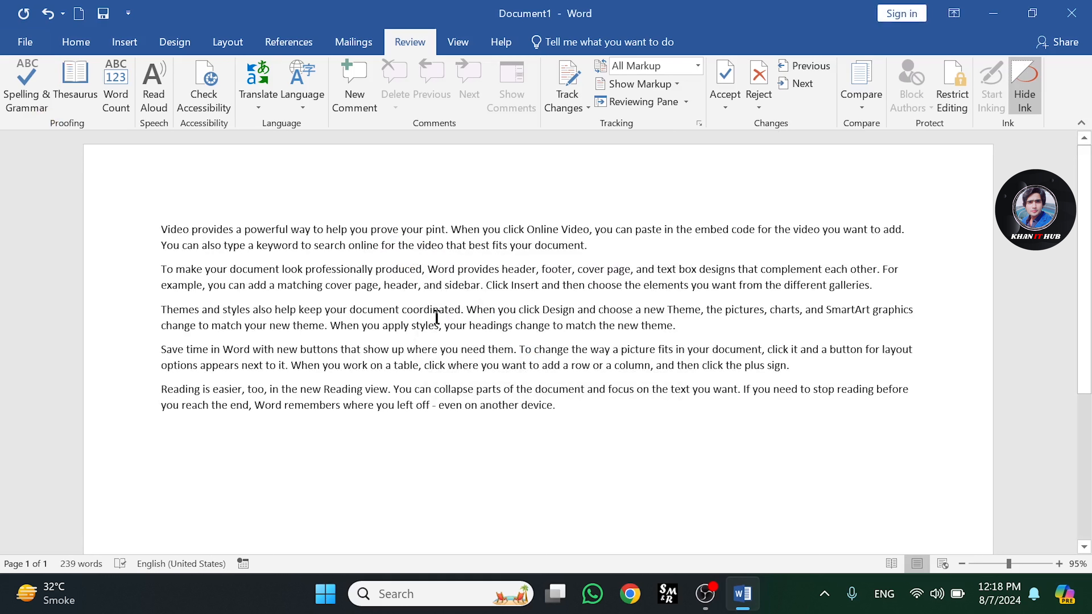
Misspell 'you' as 'yu' and 'theme' as 'thme' in the third paragraph
{"action": "left_click", "coordinate": [373, 327]}
{"action": "key", "text": "BackSpace"}
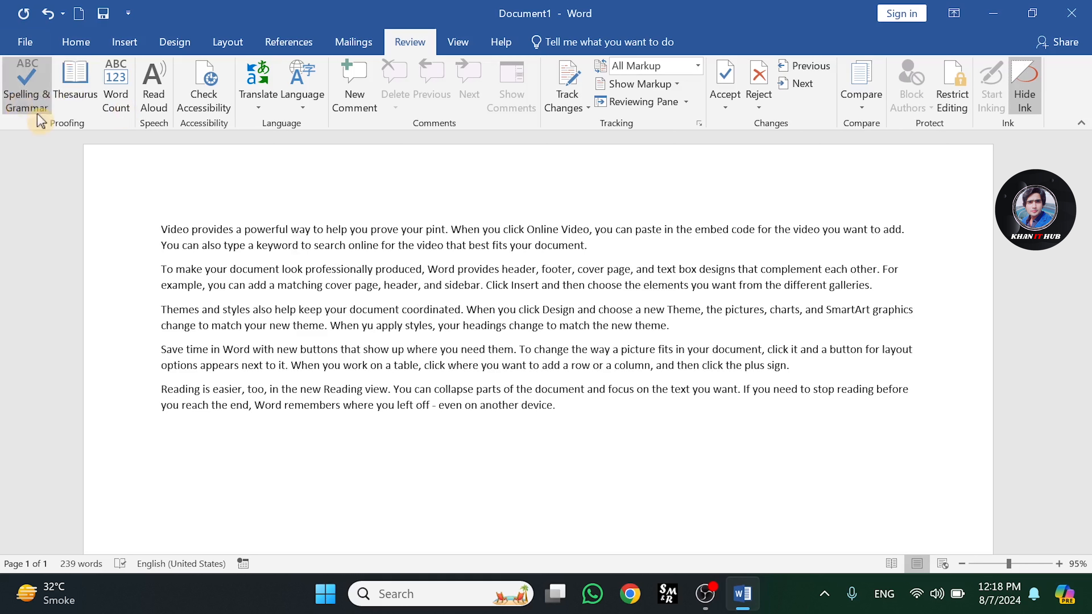
{"action": "left_click", "coordinate": [162, 228]}
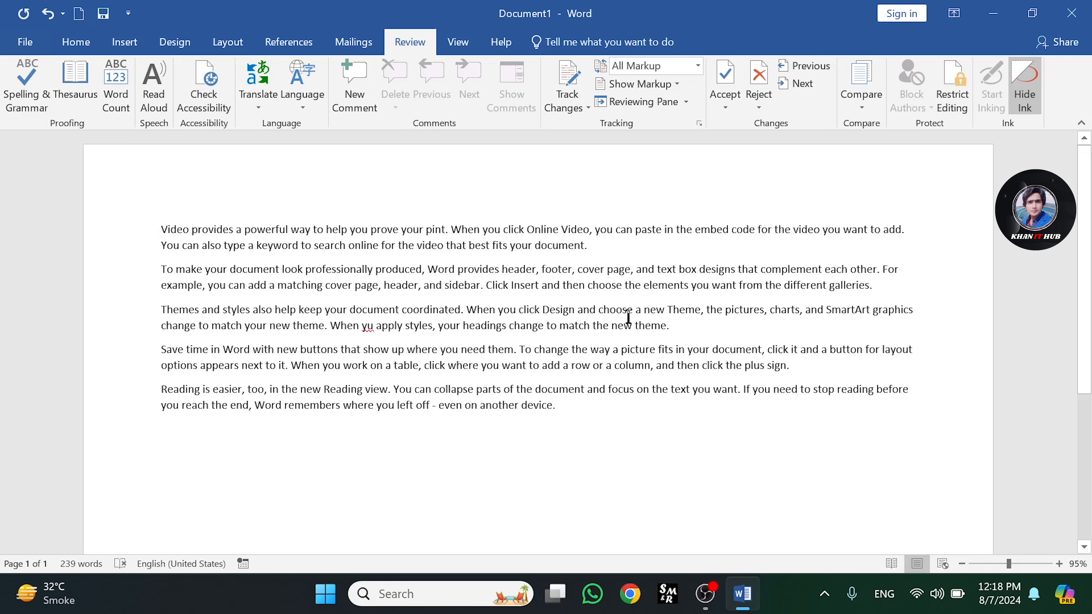
{"action": "left_click", "coordinate": [652, 326]}
{"action": "key", "text": "BackSpace"}
Spell-check the selected 'thme' and browse the AutoCorrect Options dialog's tabs, closing it without changes
{"action": "left_click_drag", "start_coordinate": [665, 326], "coordinate": [636, 326]}
{"action": "left_click", "coordinate": [24, 92]}
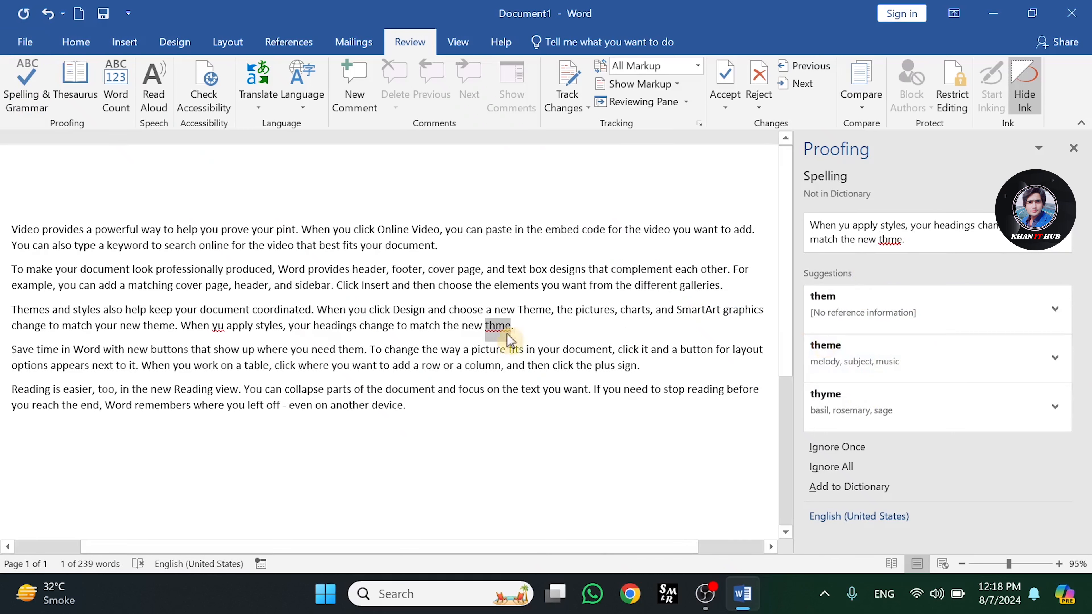
{"action": "left_click", "coordinate": [1056, 363]}
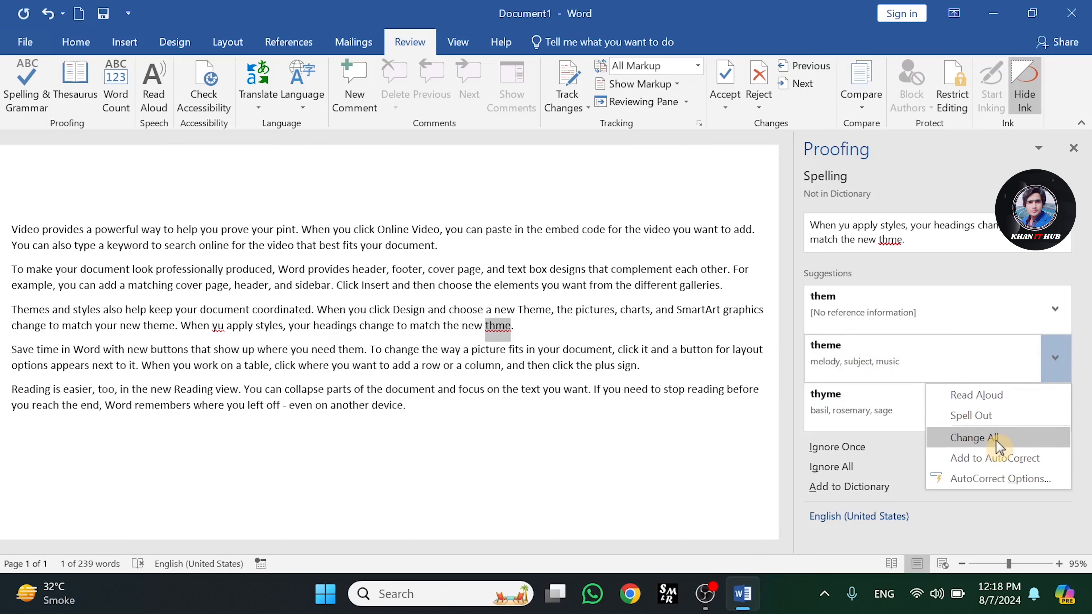
{"action": "left_click", "coordinate": [1000, 479]}
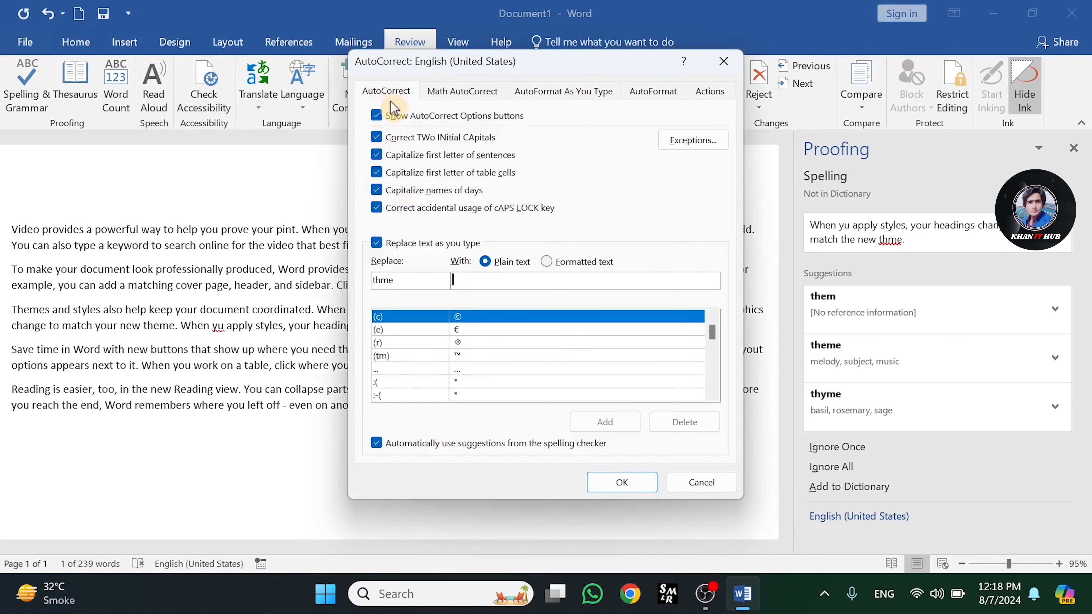
{"action": "left_click", "coordinate": [449, 91]}
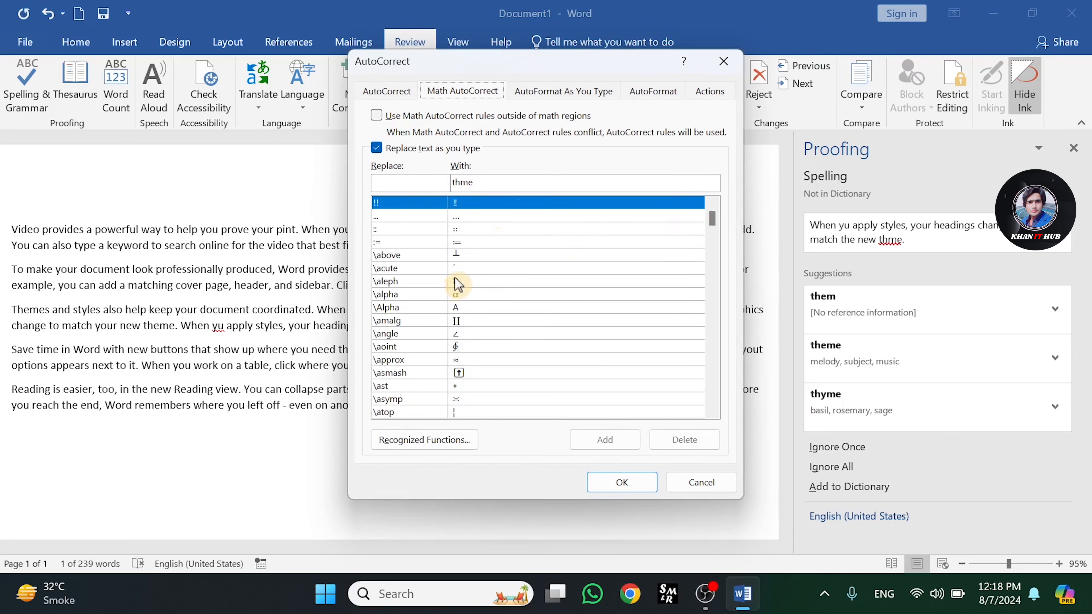
{"action": "left_click", "coordinate": [536, 98]}
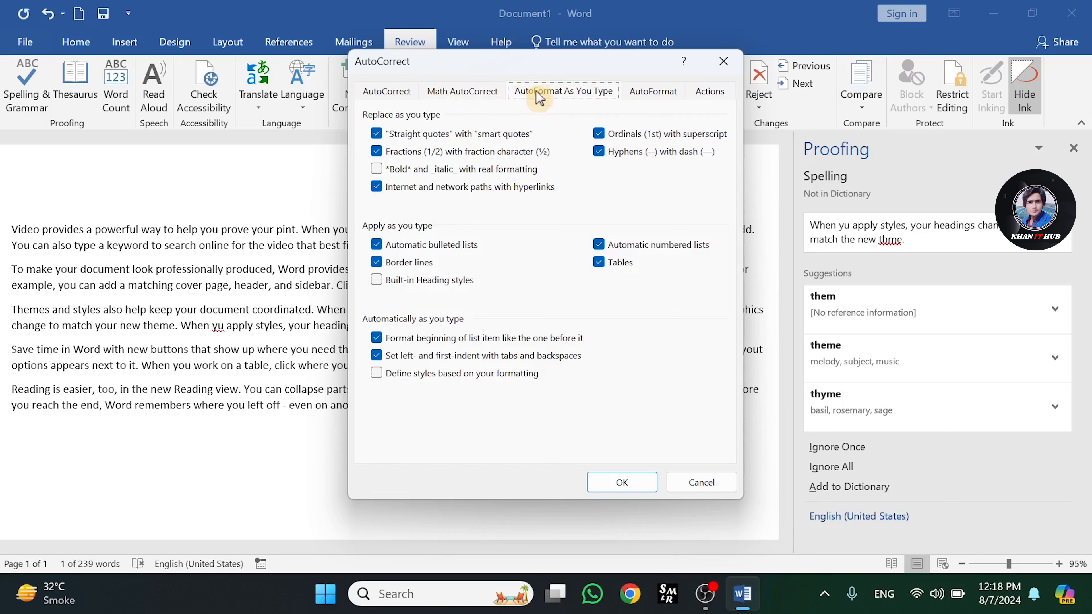
{"action": "left_click", "coordinate": [724, 63]}
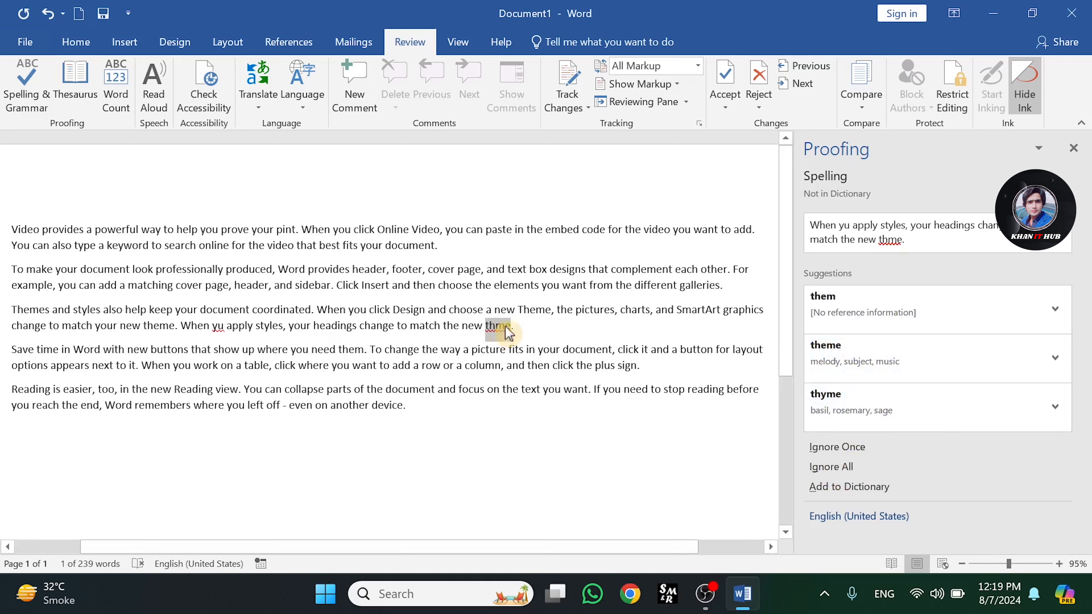
Add 'thme' to the dictionary
{"action": "left_click", "coordinate": [854, 494]}
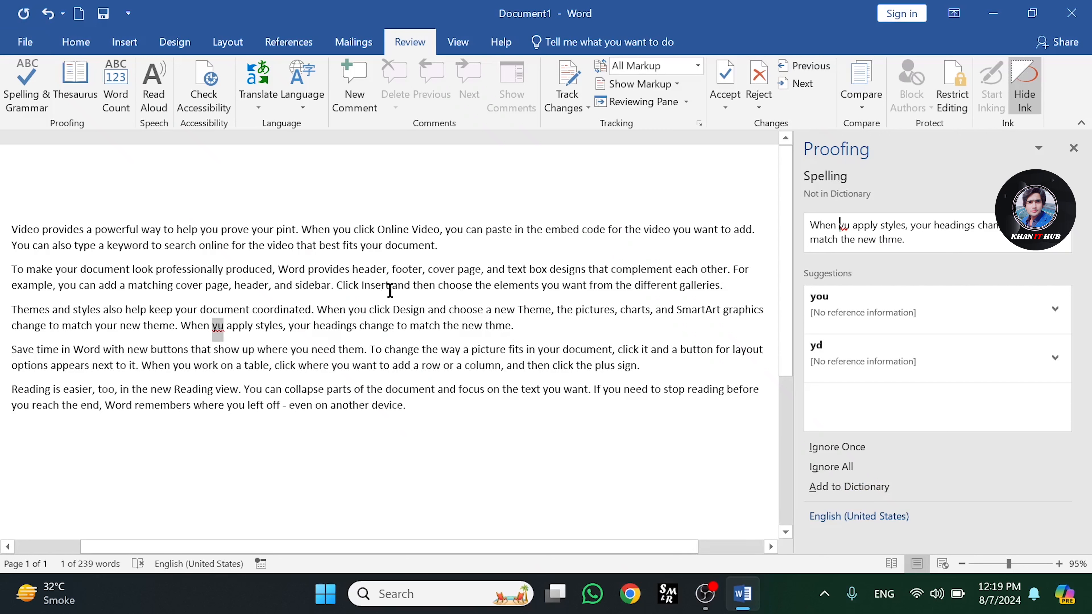
Misspell 'Insert' as 'Inset' in the second paragraph and 'help' as 'hep' in the first
{"action": "left_click_drag", "start_coordinate": [388, 285], "coordinate": [359, 285]}
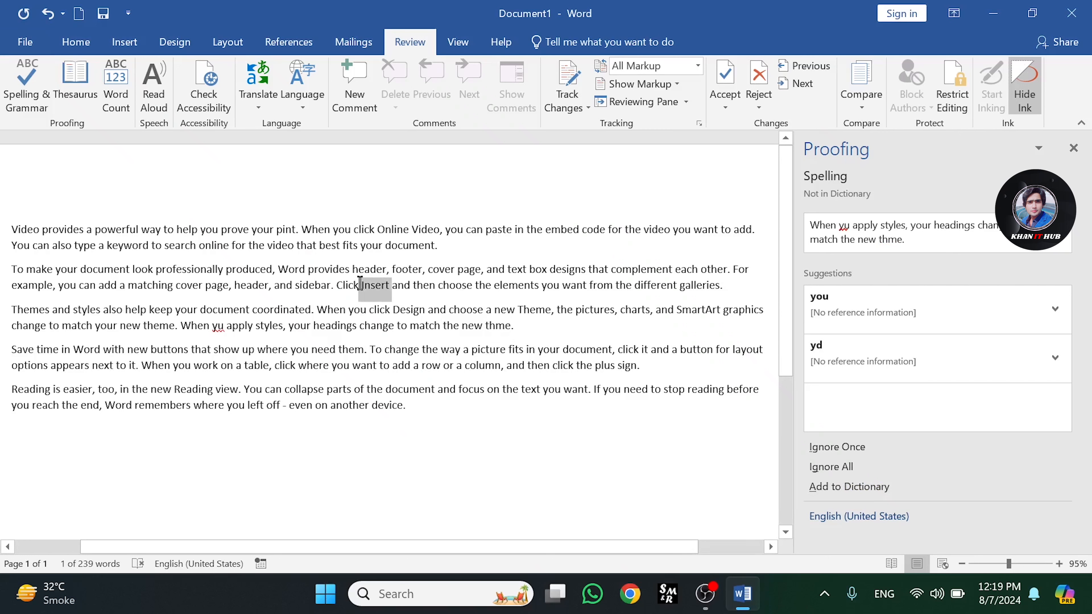
{"action": "left_click", "coordinate": [398, 284]}
{"action": "left_click", "coordinate": [384, 286]}
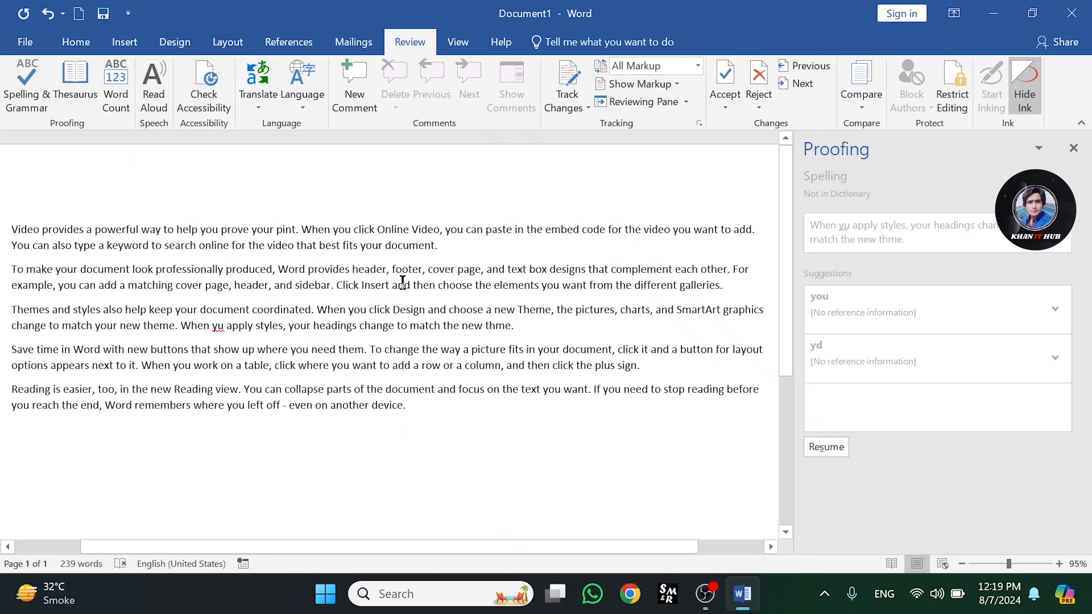
{"action": "key", "text": "BackSpace"}
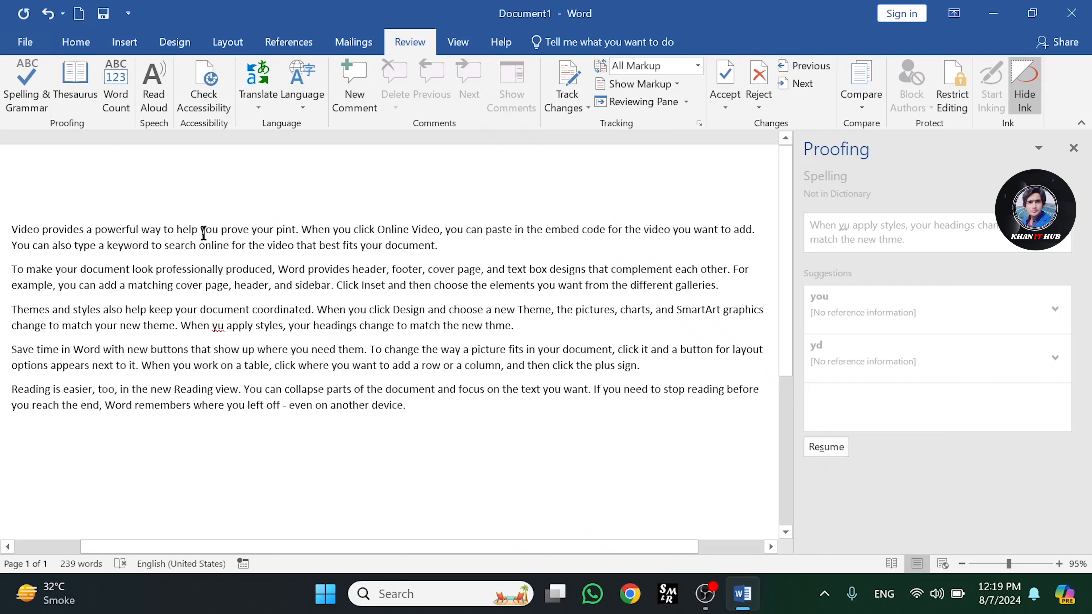
{"action": "key", "text": "BackSpace"}
{"action": "left_click", "coordinate": [225, 230]}
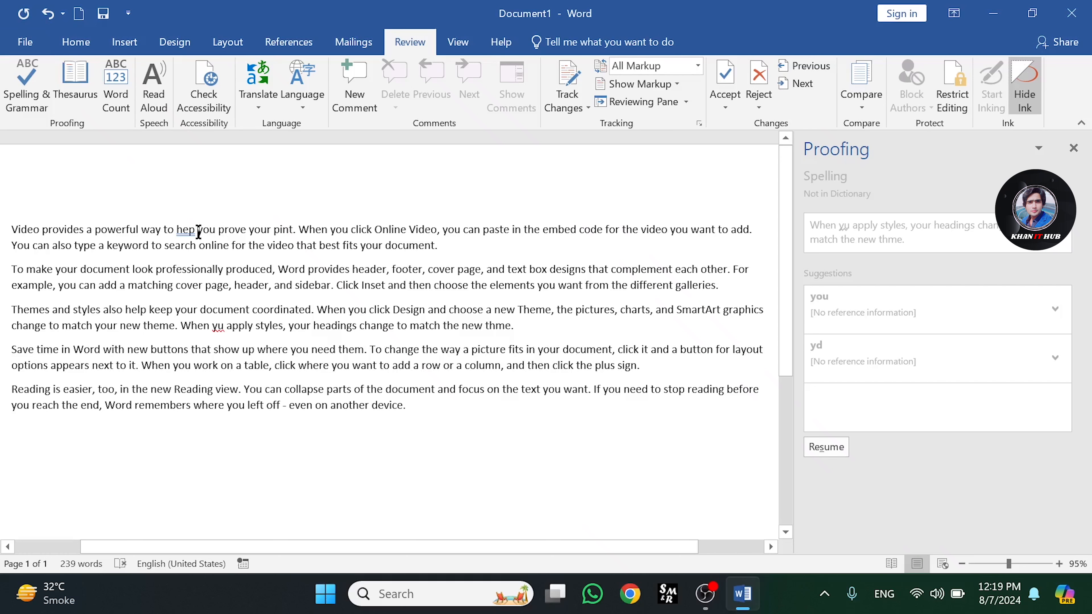
Select 'hep' and correct it to 'help' with the grammar suggestion
{"action": "left_click_drag", "start_coordinate": [197, 231], "coordinate": [178, 231]}
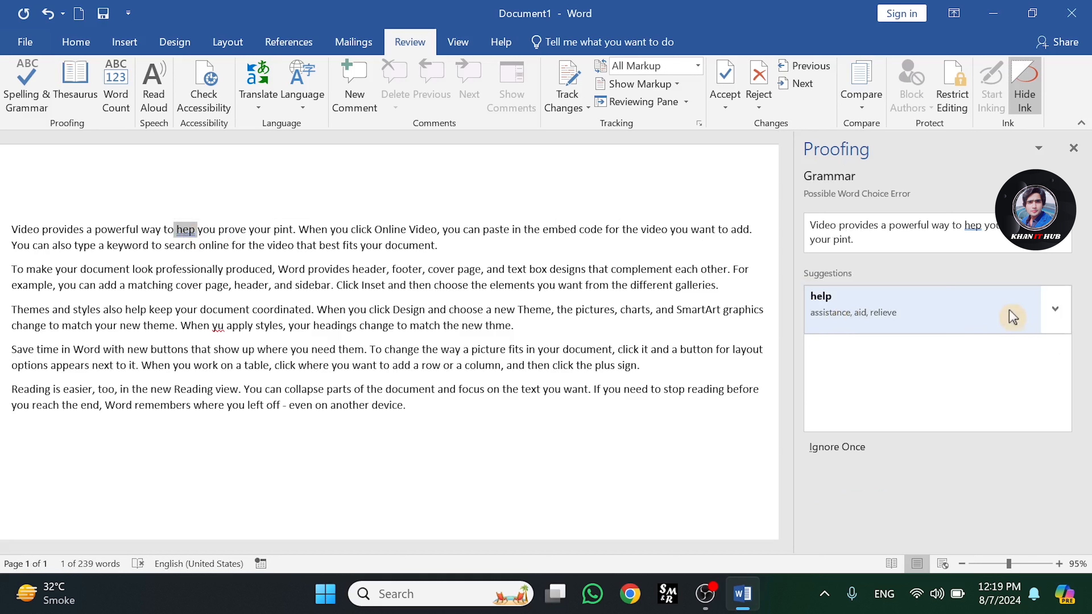
{"action": "left_click", "coordinate": [1056, 312]}
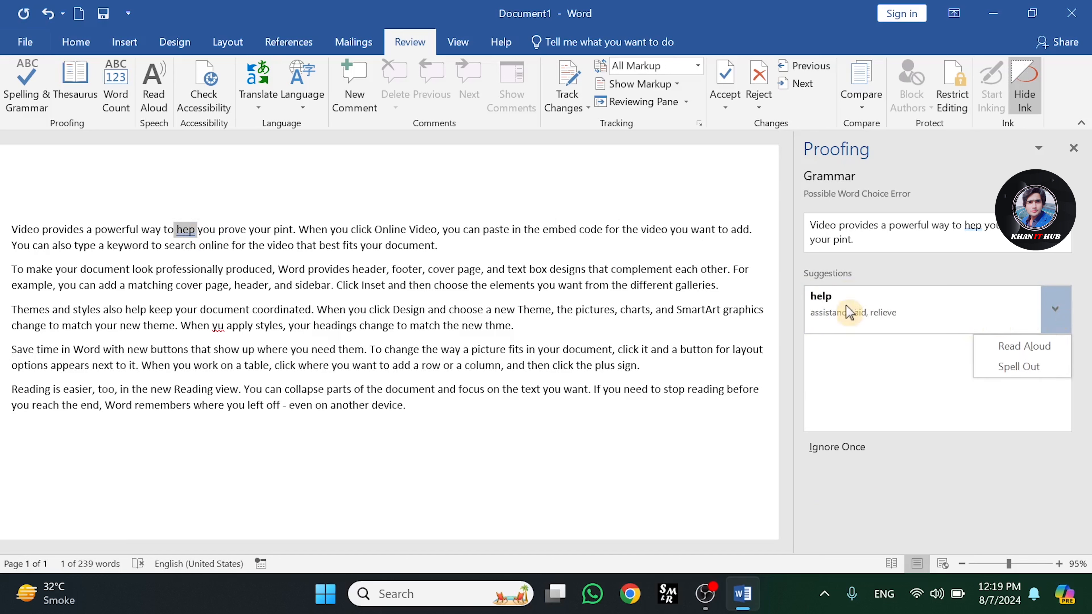
{"action": "left_click", "coordinate": [880, 307]}
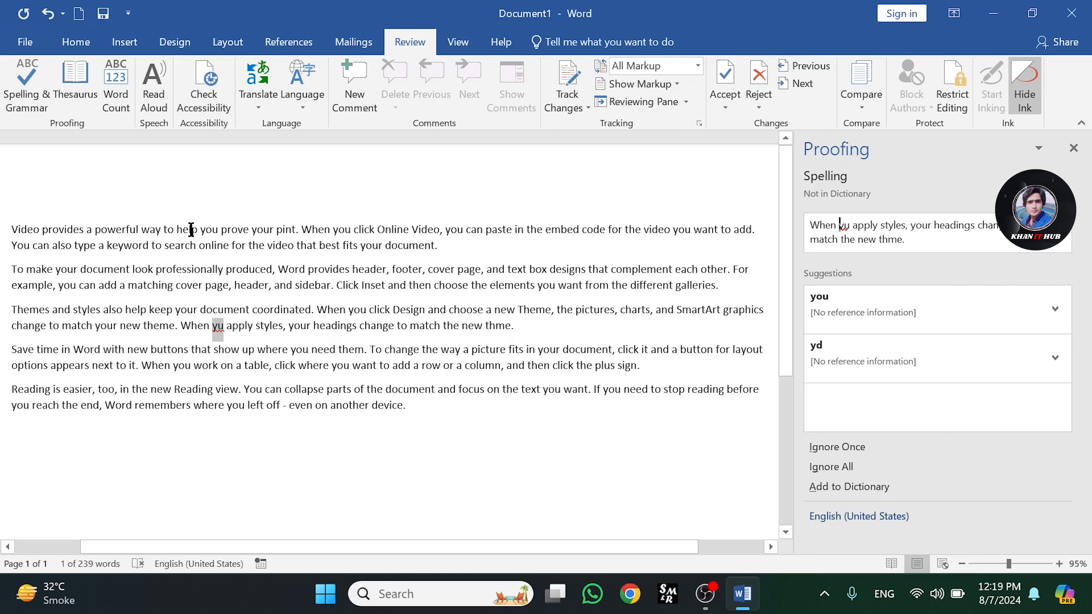
Close the Proofing pane
{"action": "left_click", "coordinate": [1074, 148]}
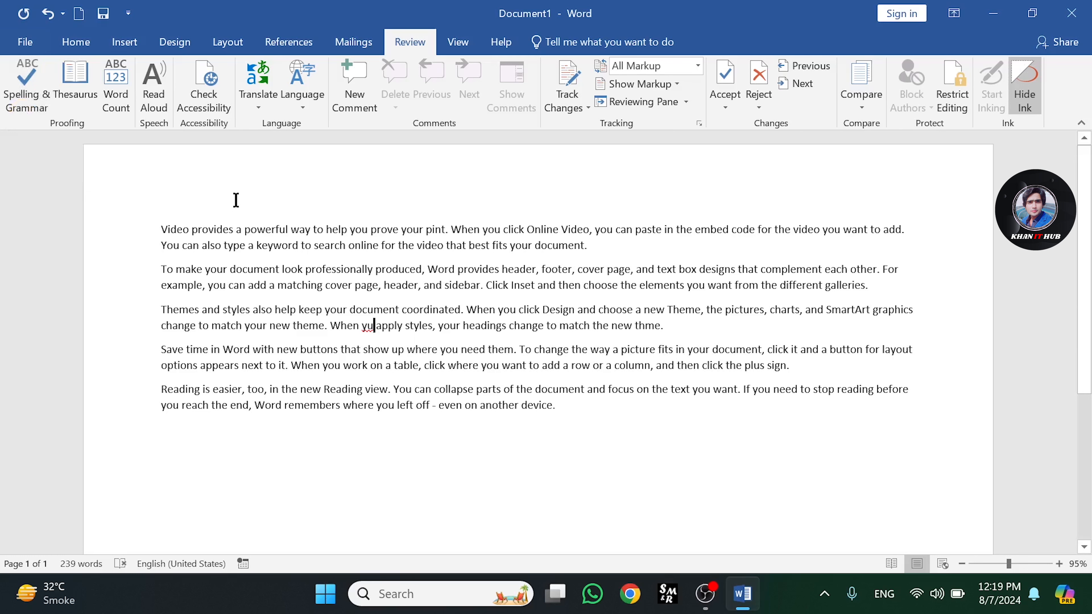
{"action": "key", "text": "super+p"}
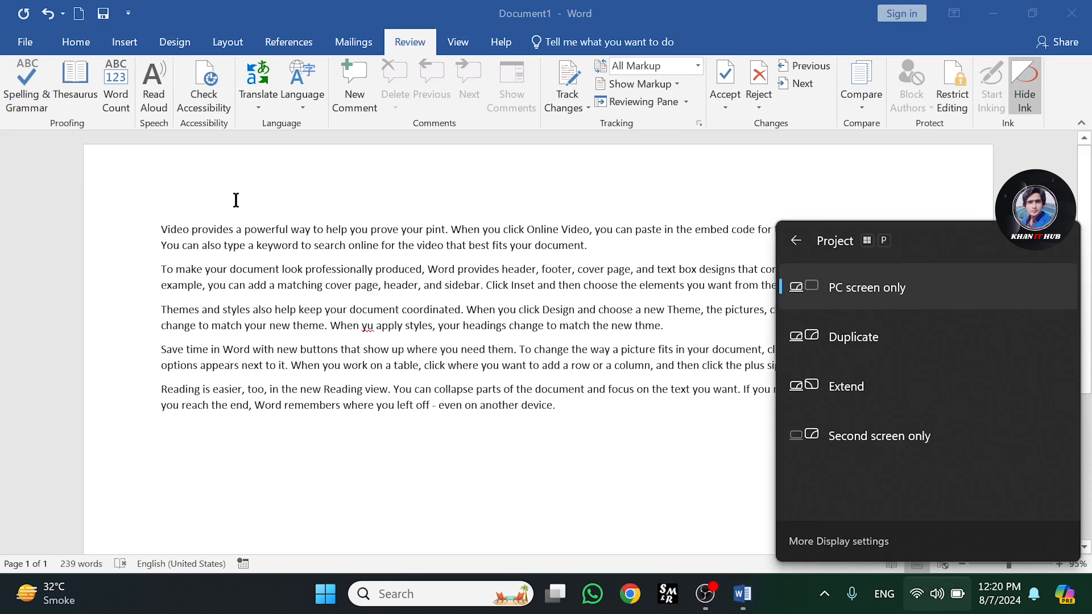
{"action": "left_click", "coordinate": [388, 275]}
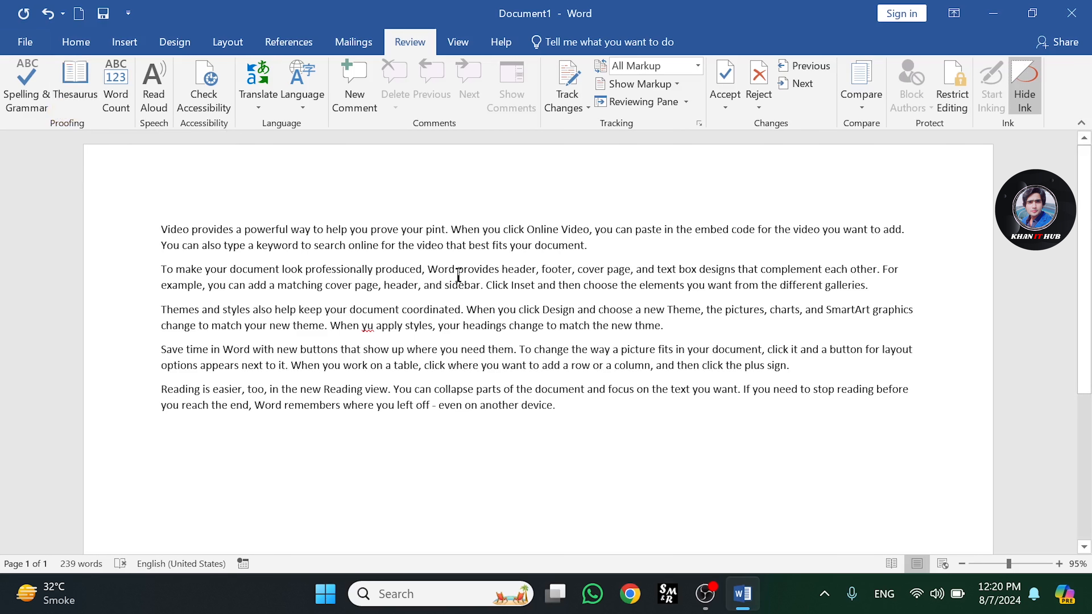
Start a new paragraph after the first paragraph and enter 'Teachr'
{"action": "left_click", "coordinate": [592, 247]}
{"action": "key", "text": "Return"}
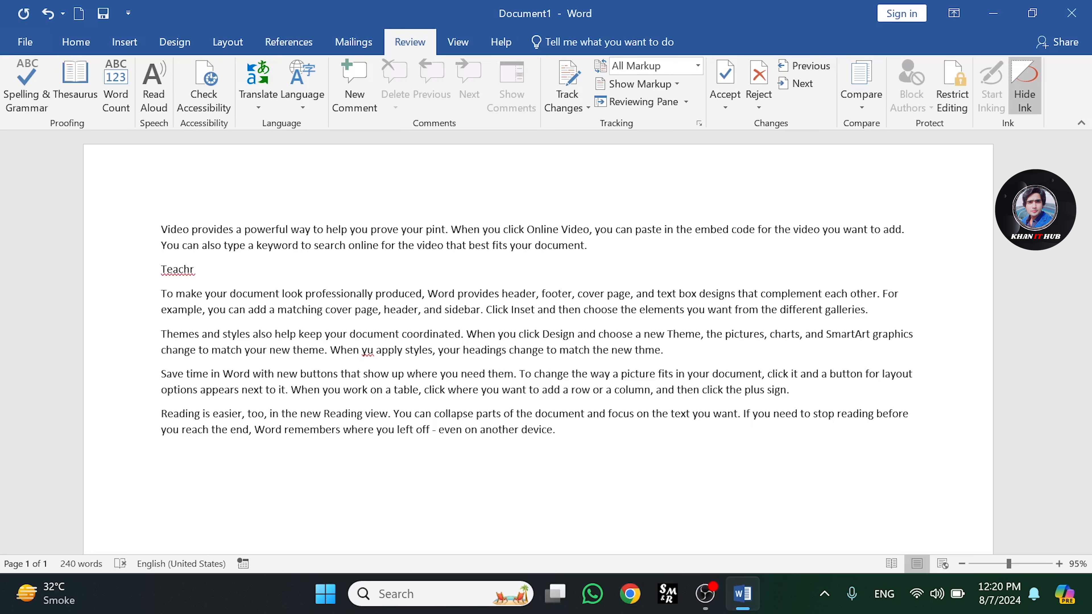
Retype the new word so it reads 'Teacher'
{"action": "key", "text": "BackSpace"}
{"action": "key", "text": "BackSpace"}
{"action": "key", "text": "BackSpace"}
{"action": "key", "text": "BackSpace"}
{"action": "key", "text": "BackSpace"}
{"action": "key", "text": "BackSpace"}
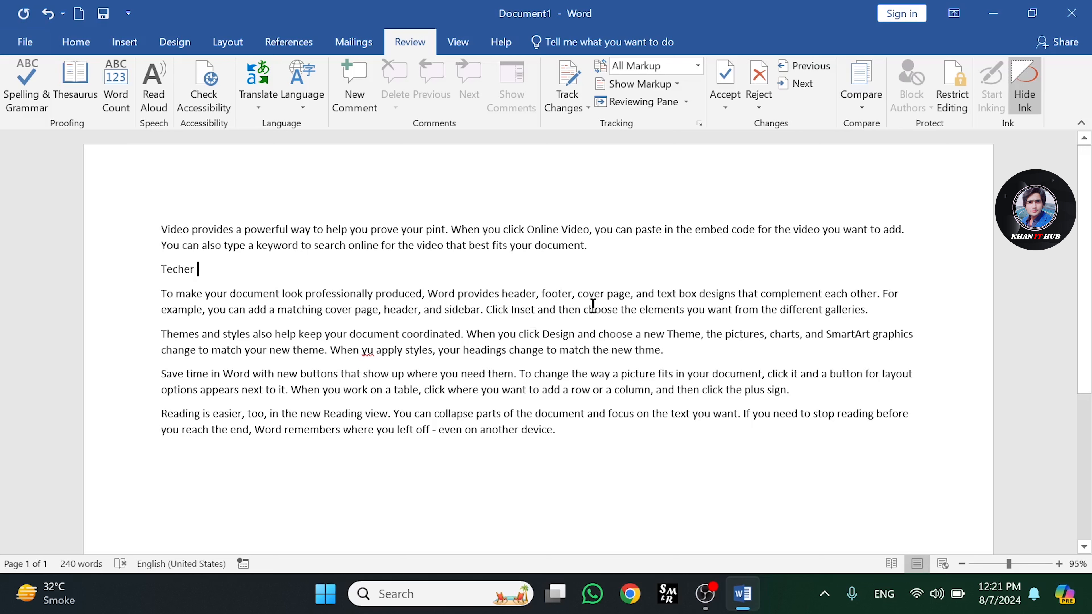
{"action": "left_click", "coordinate": [220, 270]}
{"action": "key", "text": "BackSpace"}
{"action": "key", "text": "BackSpace"}
{"action": "key", "text": "BackSpace"}
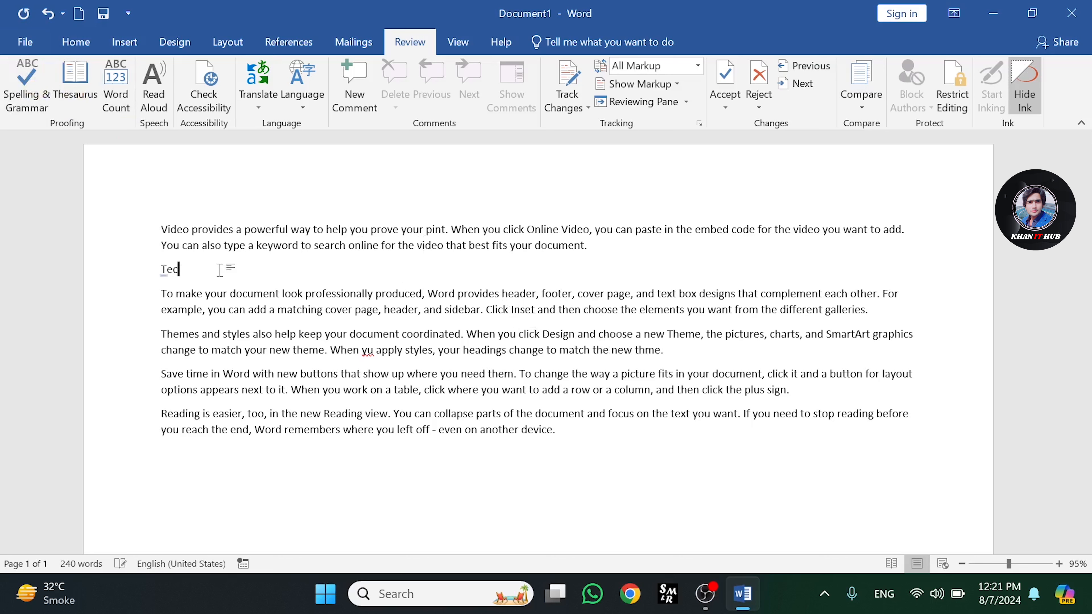
{"action": "type", "text": "acer"}
{"action": "key", "text": "BackSpace"}
{"action": "key", "text": "BackSpace"}
{"action": "key", "text": "BackSpace"}
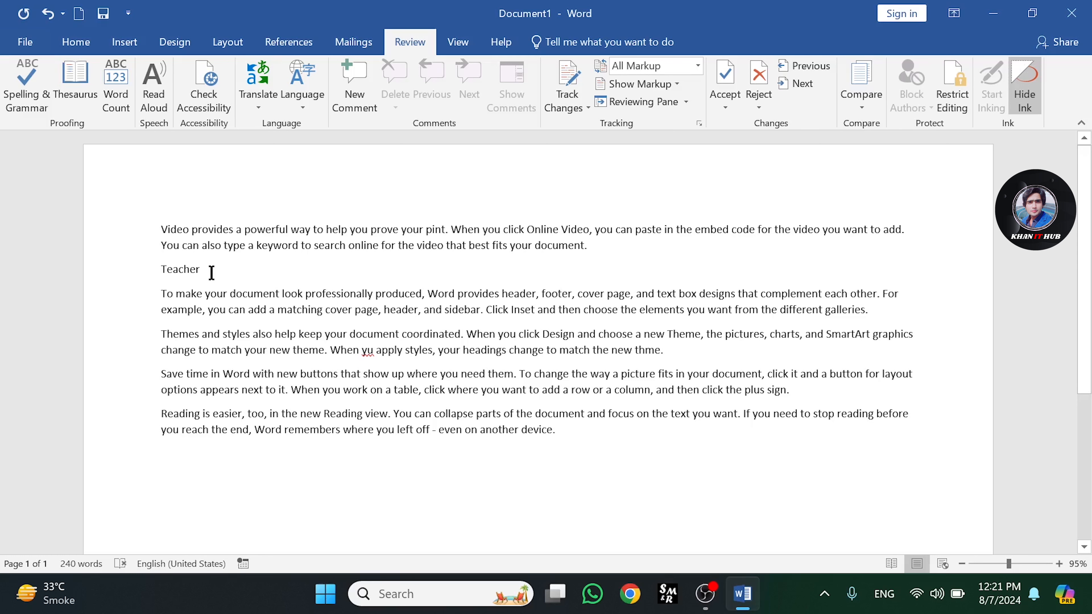
Select 'Teacher' and look up its synonyms in the Thesaurus, then close the pane
{"action": "left_click_drag", "start_coordinate": [211, 270], "coordinate": [157, 268]}
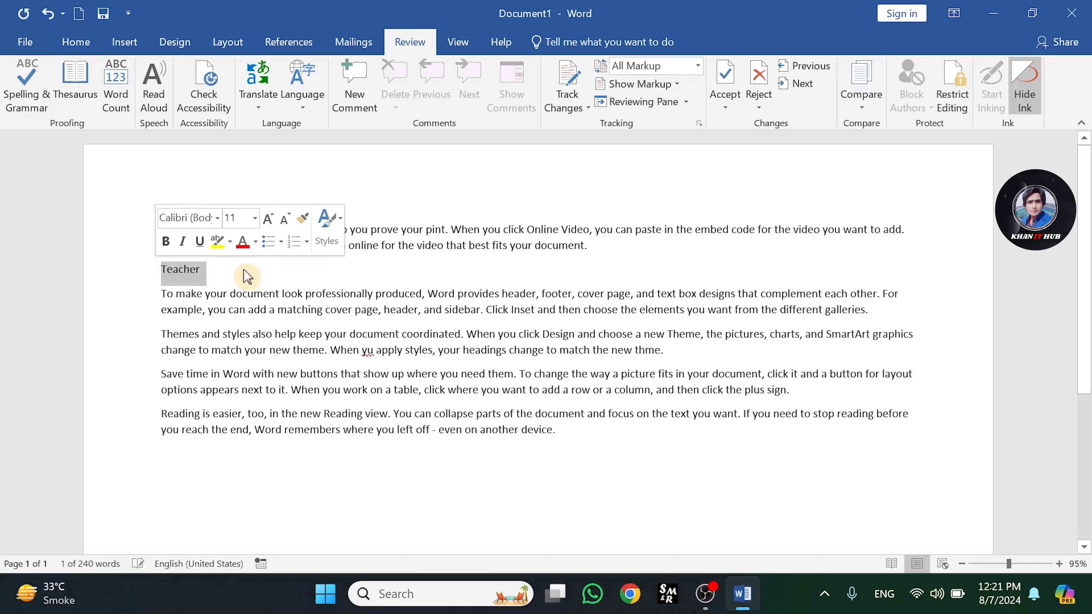
{"action": "left_click", "coordinate": [88, 98]}
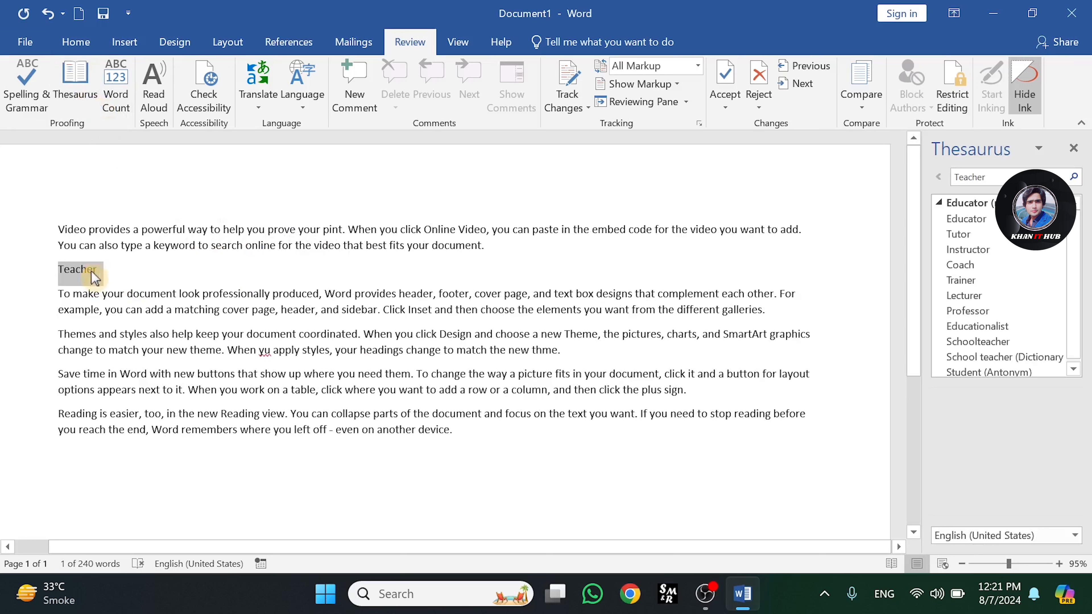
{"action": "left_click", "coordinate": [1074, 147]}
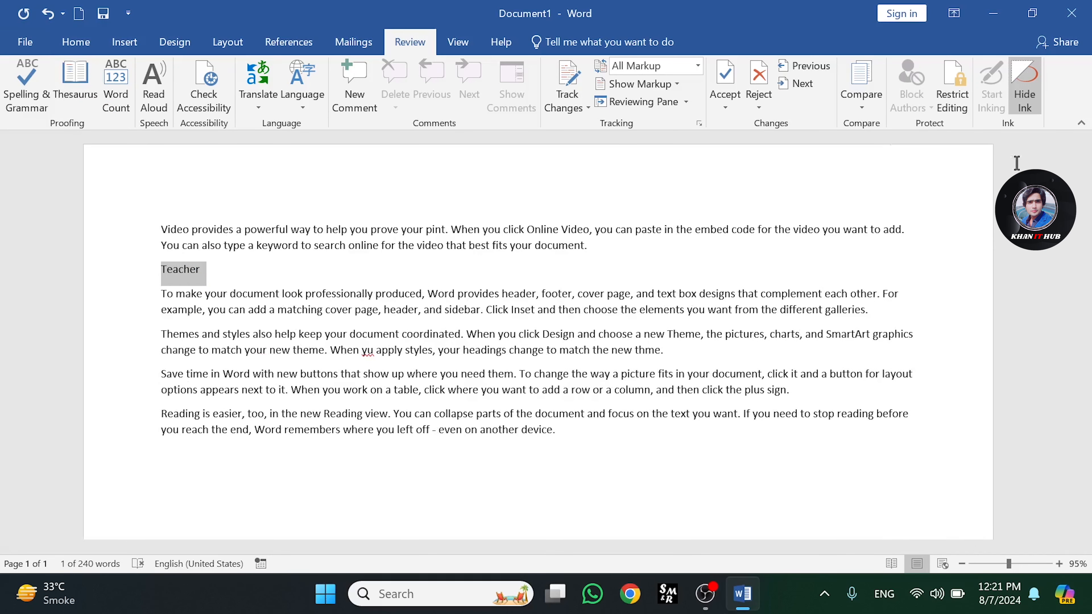
Edit the new word after the first paragraph so it reads the misspelling 'Tacher'
{"action": "left_click", "coordinate": [295, 270]}
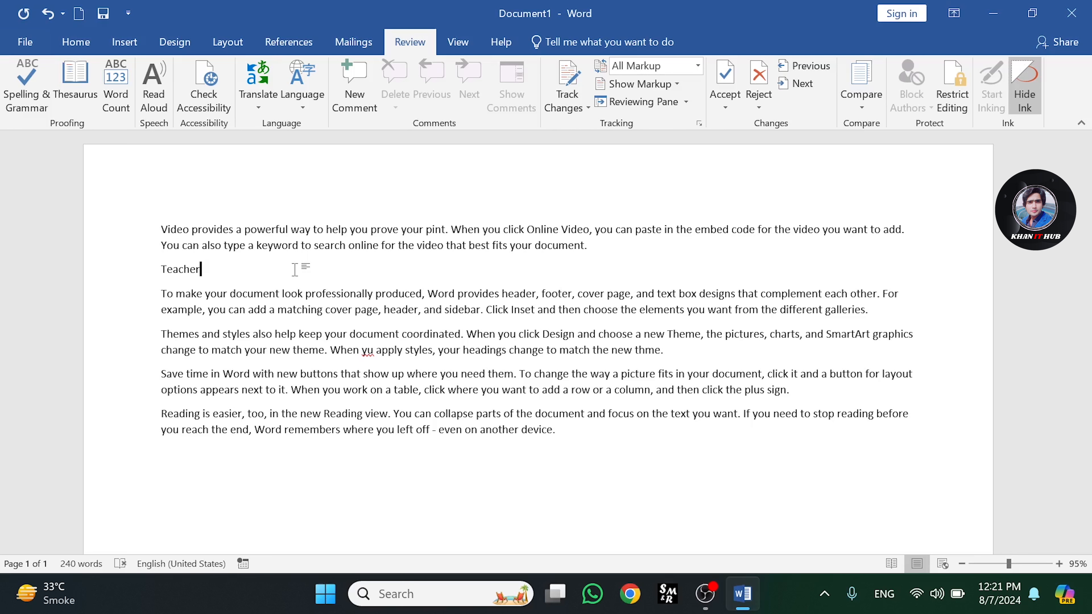
{"action": "key", "text": "BackSpace"}
{"action": "key", "text": "BackSpace"}
{"action": "key", "text": "BackSpace"}
{"action": "type", "text": "a"}
{"action": "key", "text": "BackSpace"}
{"action": "key", "text": "BackSpace"}
{"action": "key", "text": "BackSpace"}
{"action": "key", "text": "BackSpace"}
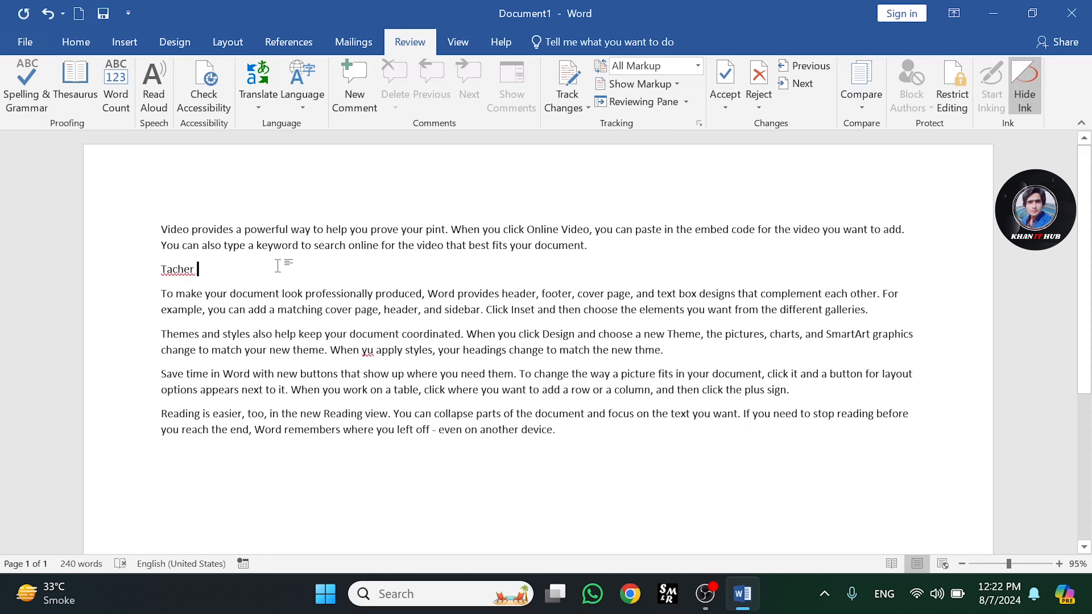
Select 'Tacher', correct it to 'Teacher' with Spelling & Grammar, continue checking the document, then close the Proofing pane
{"action": "double_click", "coordinate": [185, 272]}
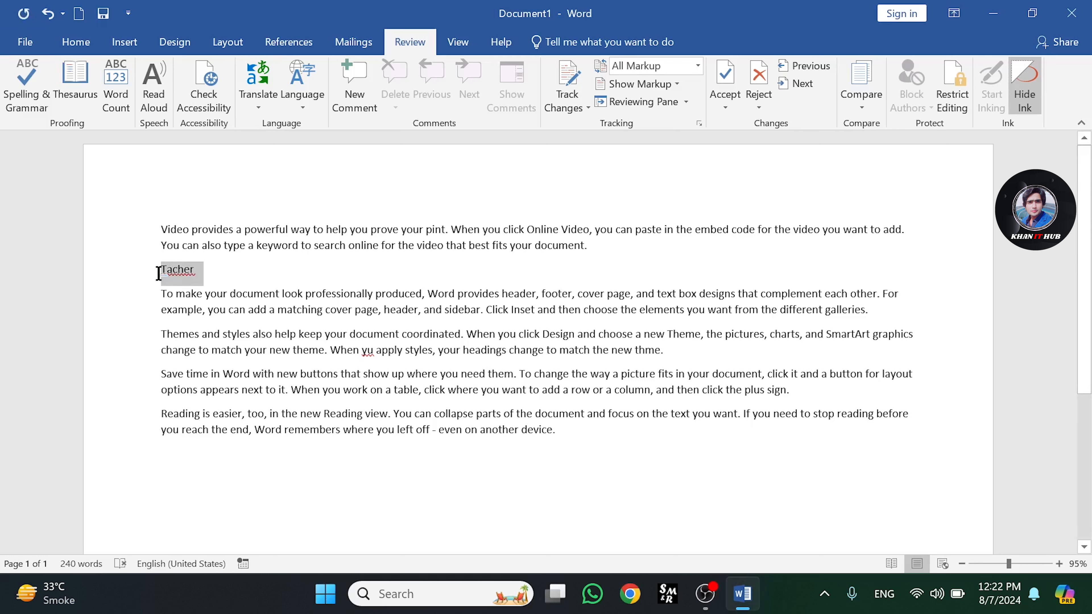
{"action": "left_click", "coordinate": [26, 93]}
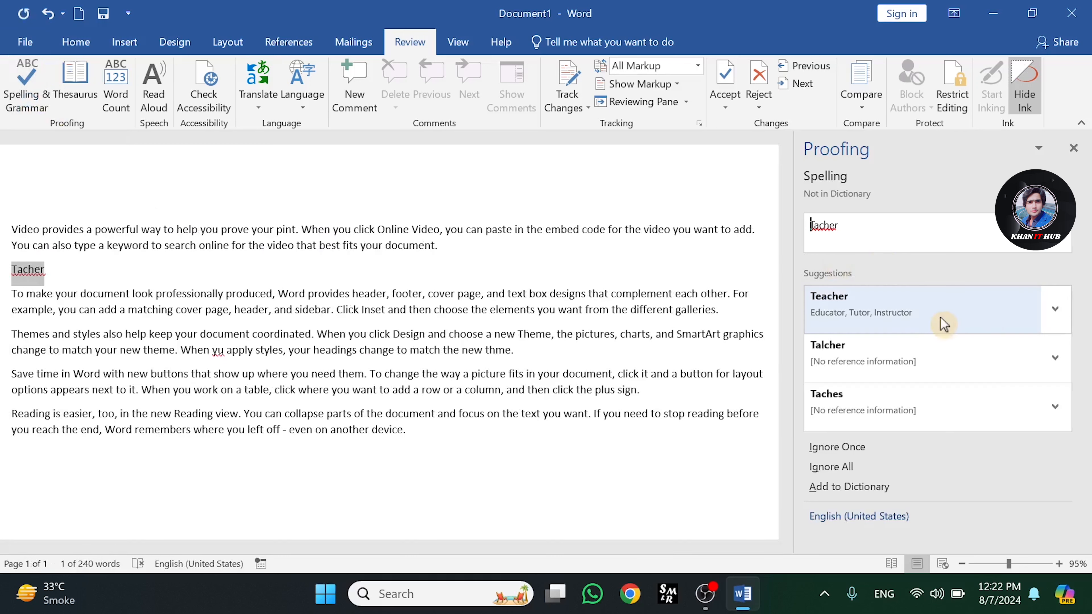
{"action": "left_click", "coordinate": [907, 319]}
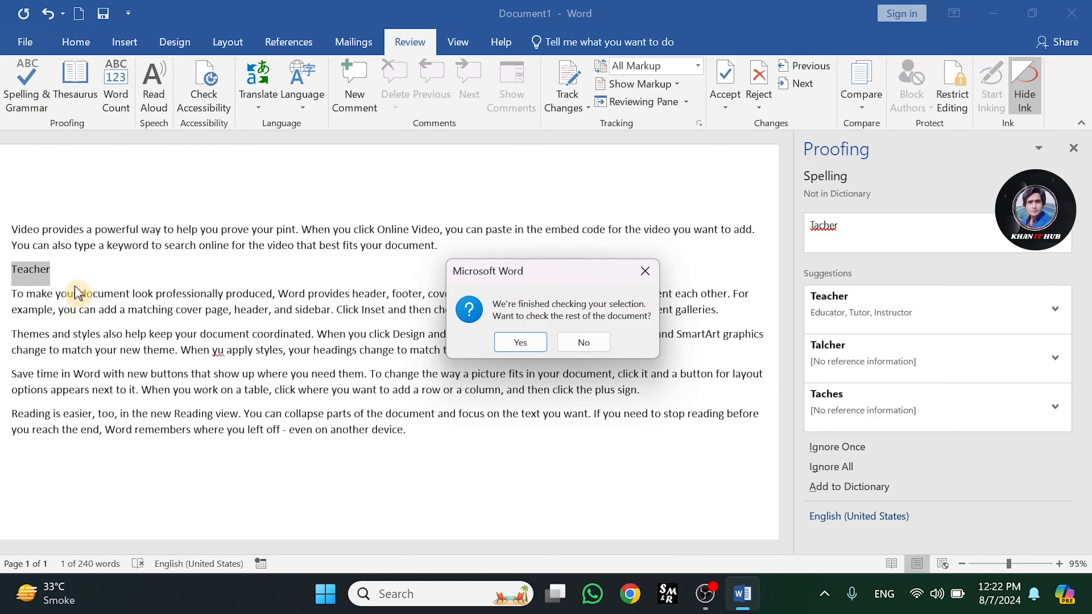
{"action": "left_click", "coordinate": [512, 342]}
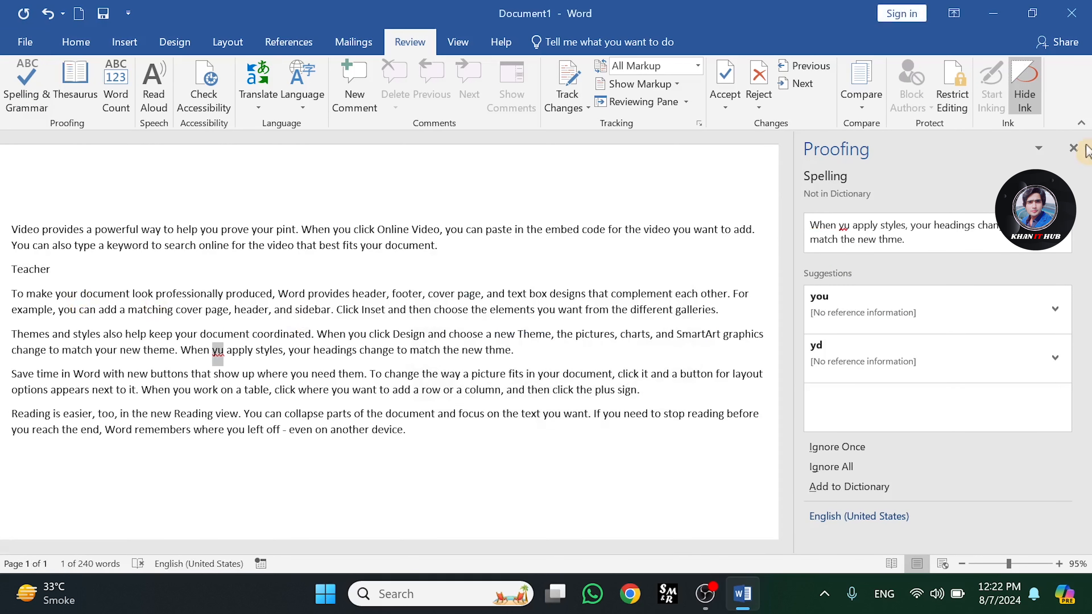
{"action": "left_click", "coordinate": [1074, 147]}
Select 'Teacher' and replace it with the synonym 'Lecturer' from the Thesaurus
{"action": "left_click", "coordinate": [241, 271]}
{"action": "double_click", "coordinate": [203, 270]}
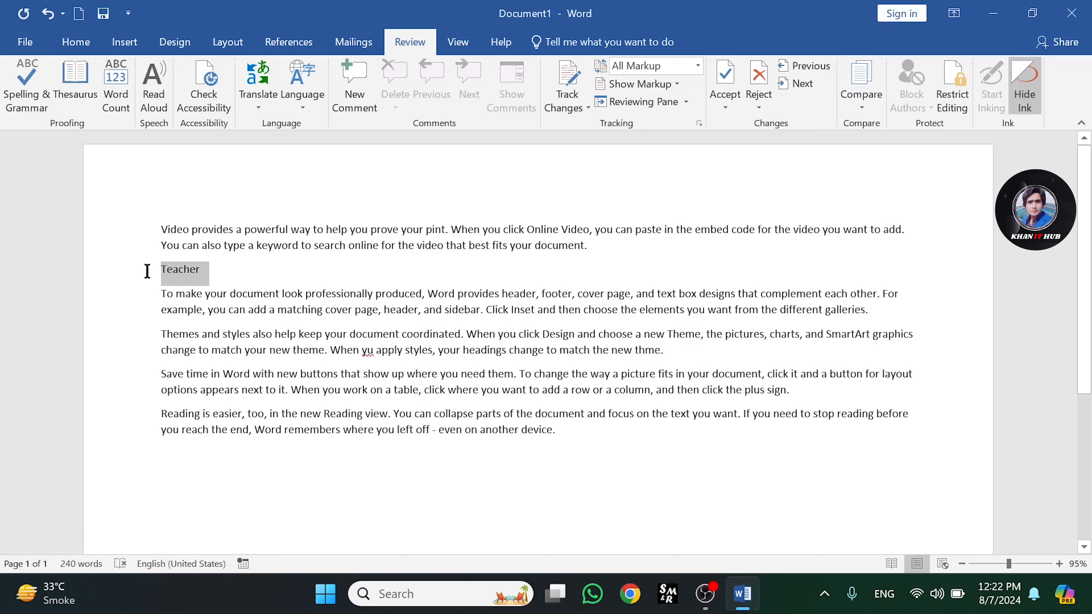
{"action": "left_click", "coordinate": [87, 96]}
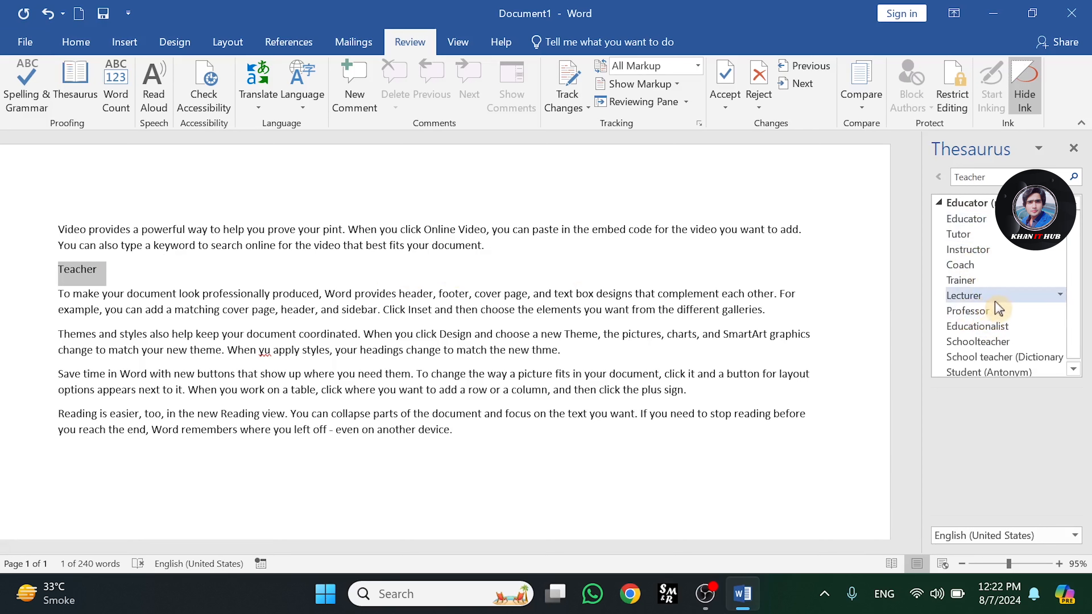
{"action": "left_click", "coordinate": [1060, 296]}
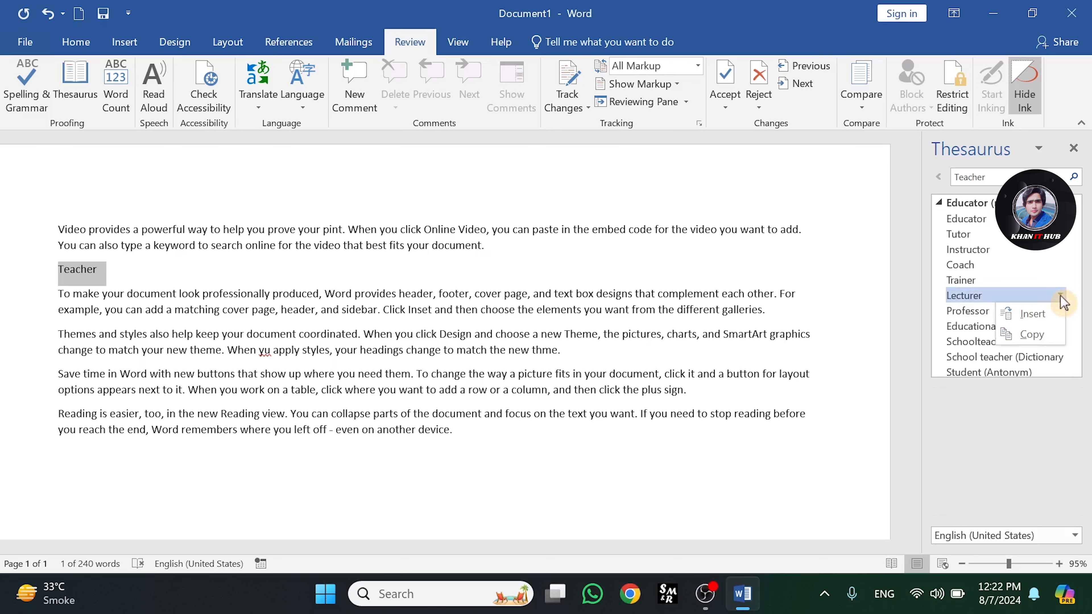
{"action": "left_click", "coordinate": [1029, 316]}
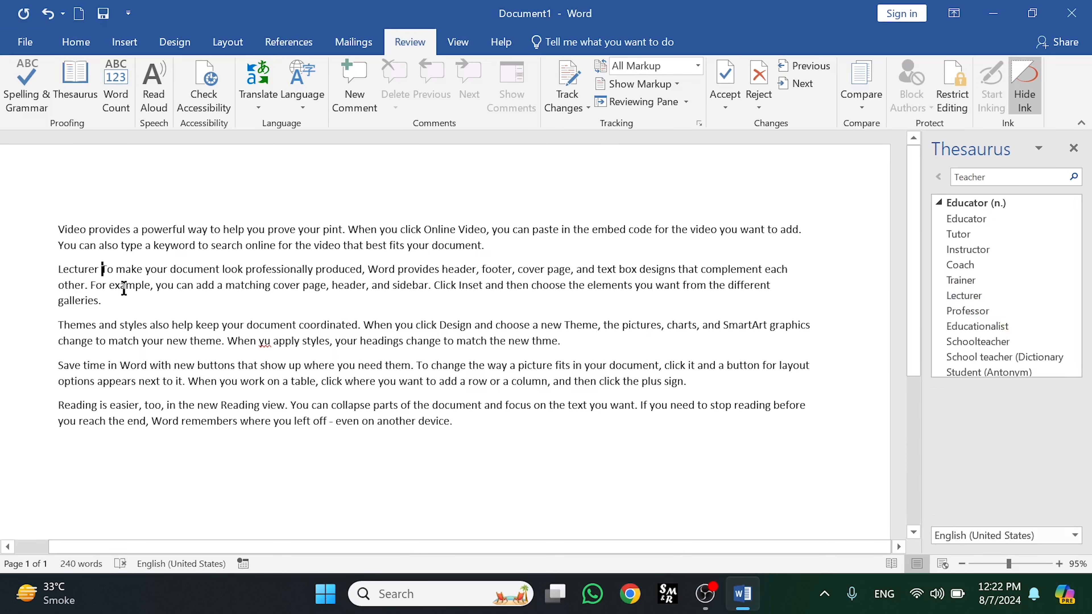
Restore the paragraph break after 'Lecturer' and close the Thesaurus pane
{"action": "left_click", "coordinate": [98, 269]}
{"action": "key", "text": "Return"}
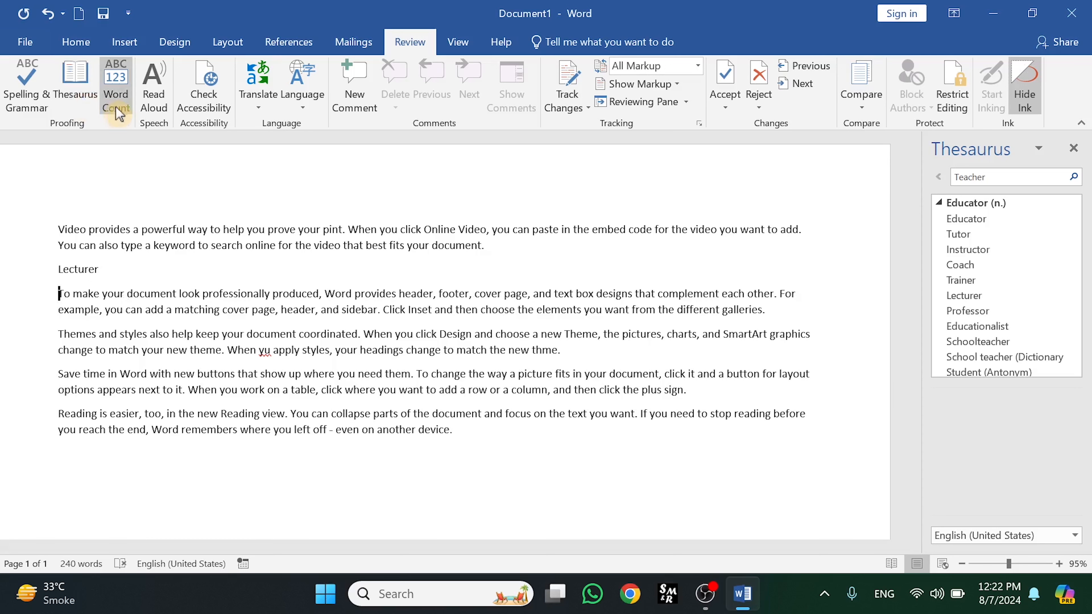
{"action": "left_click", "coordinate": [1076, 149]}
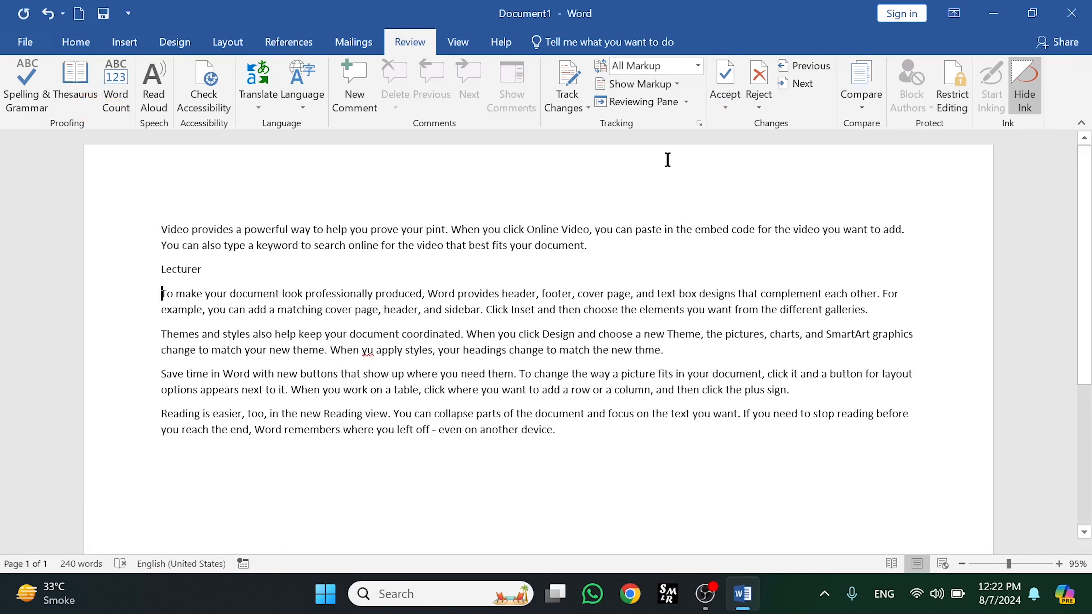
Open the document's Word Count statistics and close them
{"action": "left_click", "coordinate": [116, 91]}
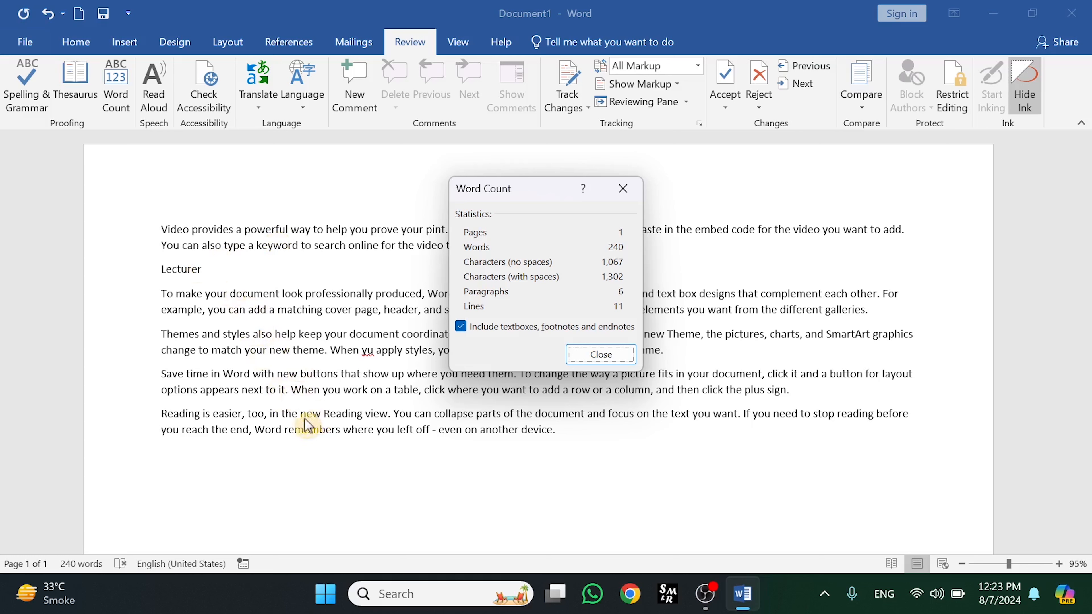
{"action": "left_click", "coordinate": [600, 357]}
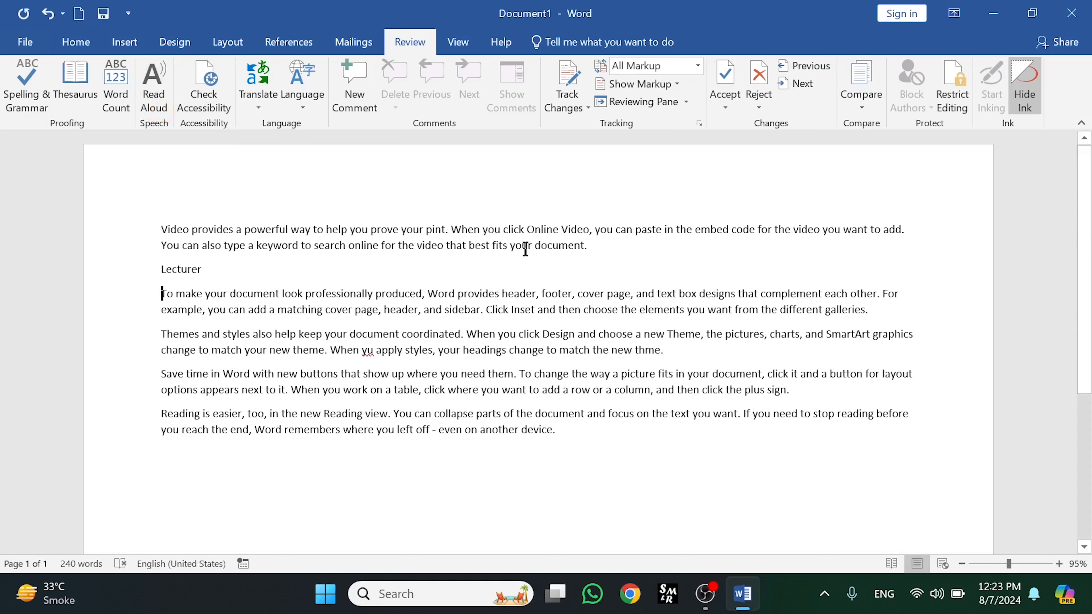
Select the first paragraph, have it read aloud with Read Aloud, then pause the reading
{"action": "left_click", "coordinate": [161, 229]}
{"action": "left_click_drag", "start_coordinate": [593, 249], "coordinate": [172, 228]}
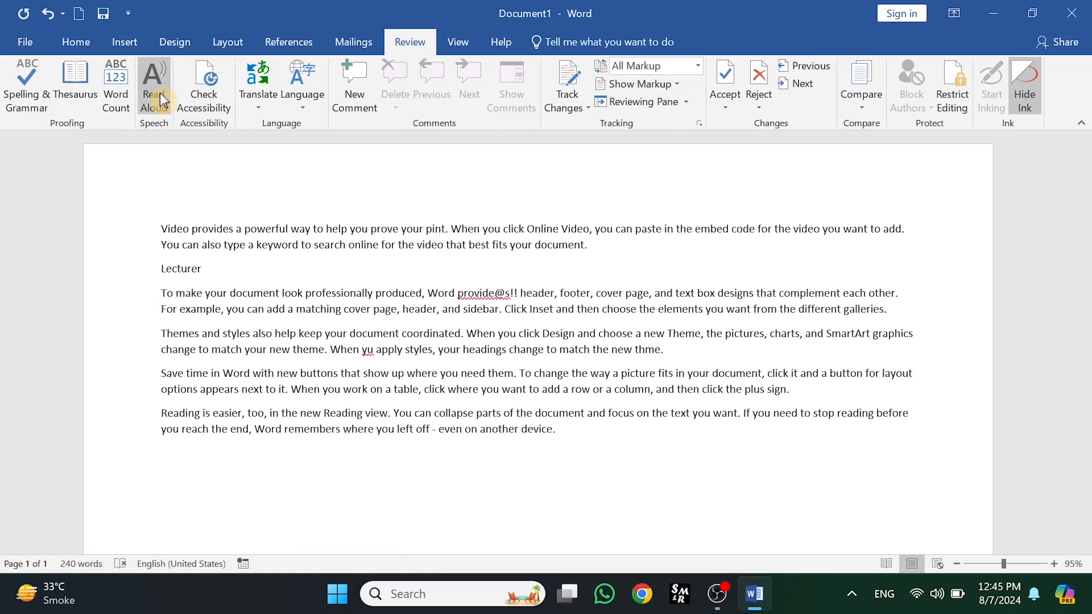
{"action": "left_click", "coordinate": [155, 101]}
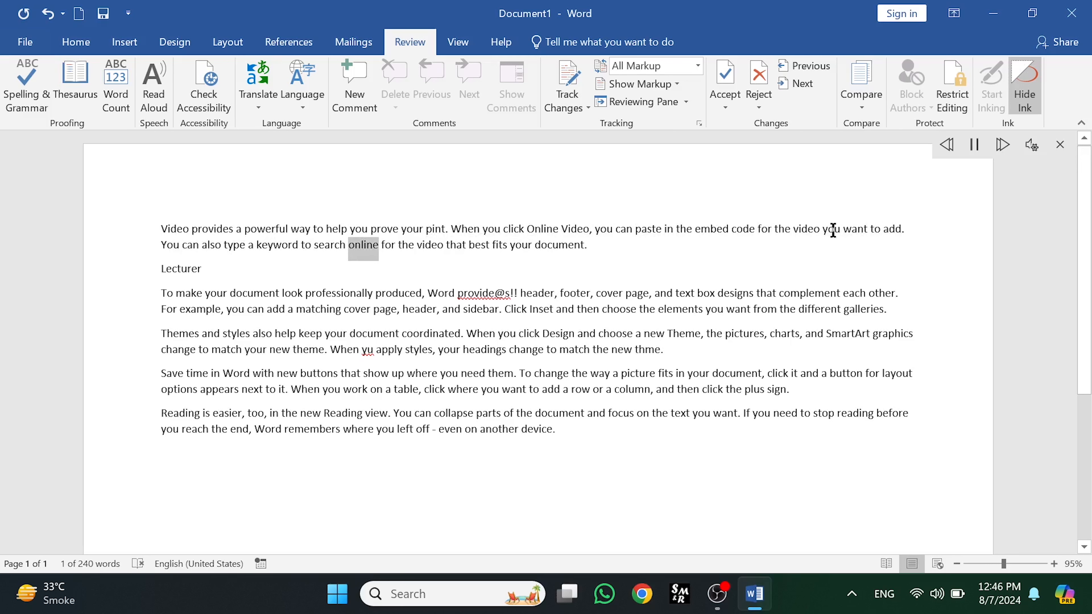
{"action": "left_click", "coordinate": [974, 147]}
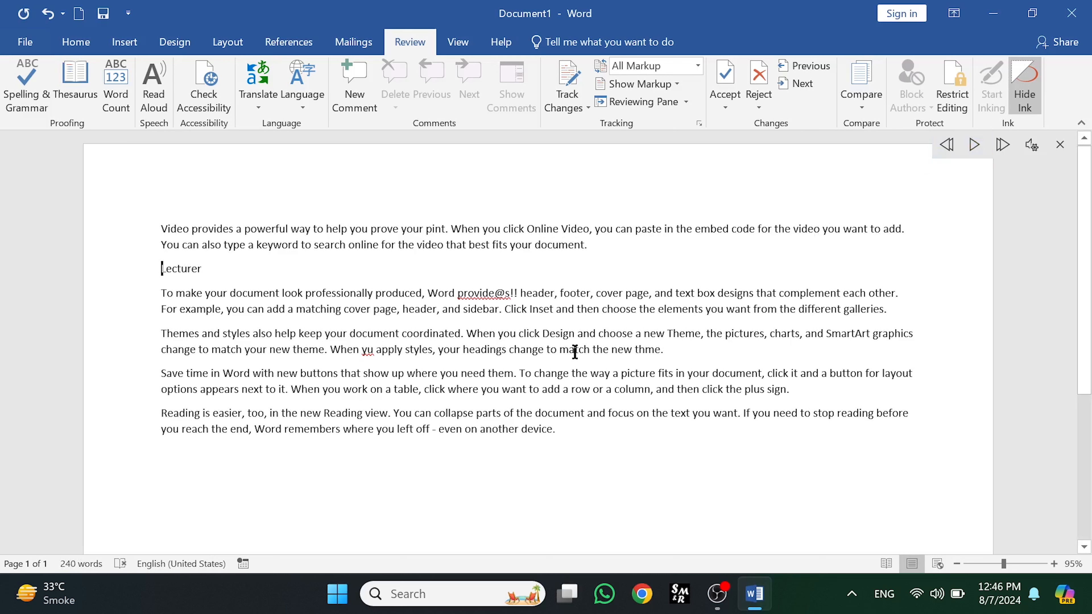
Reselect the first paragraph, raise the Read Aloud reading speed and switch the voice to Microsoft Zira
{"action": "left_click_drag", "start_coordinate": [596, 245], "coordinate": [166, 226]}
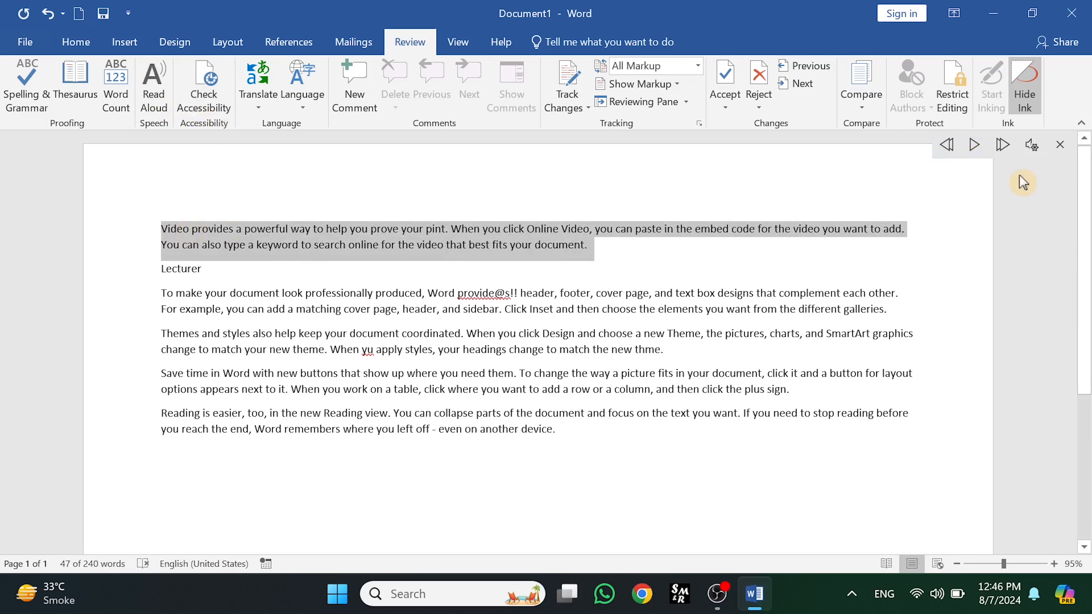
{"action": "left_click", "coordinate": [1033, 148]}
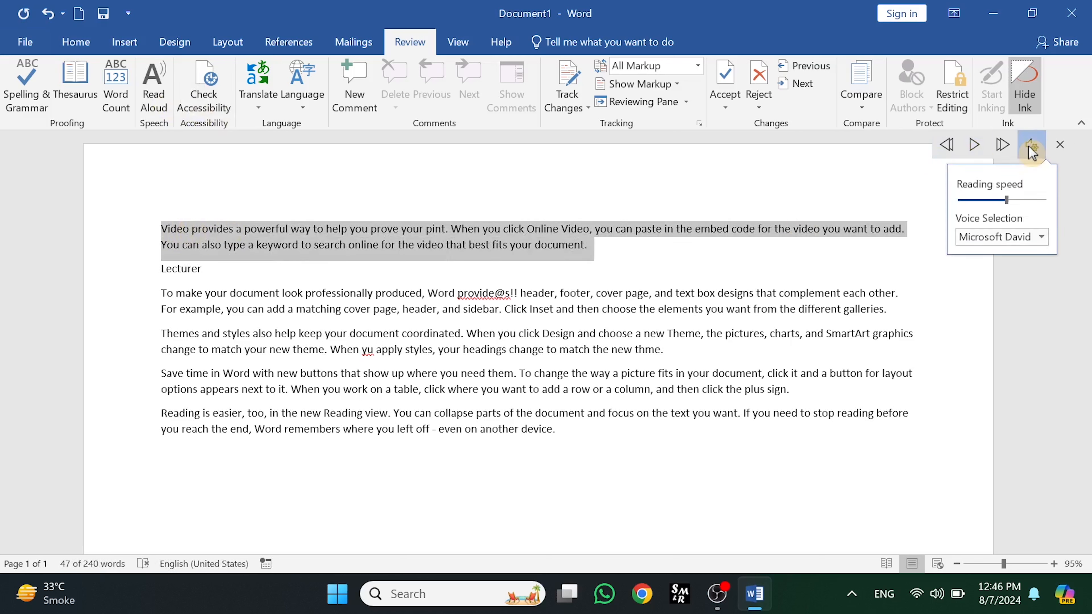
{"action": "left_click", "coordinate": [1008, 200]}
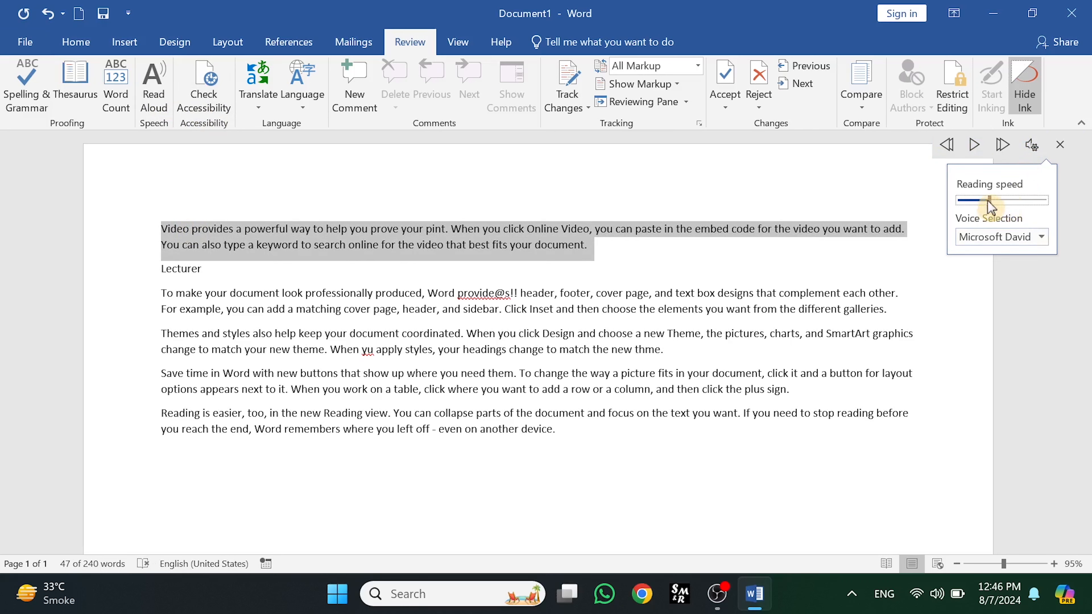
{"action": "left_click_drag", "start_coordinate": [1007, 203], "coordinate": [1030, 203]}
{"action": "left_click", "coordinate": [1041, 236]}
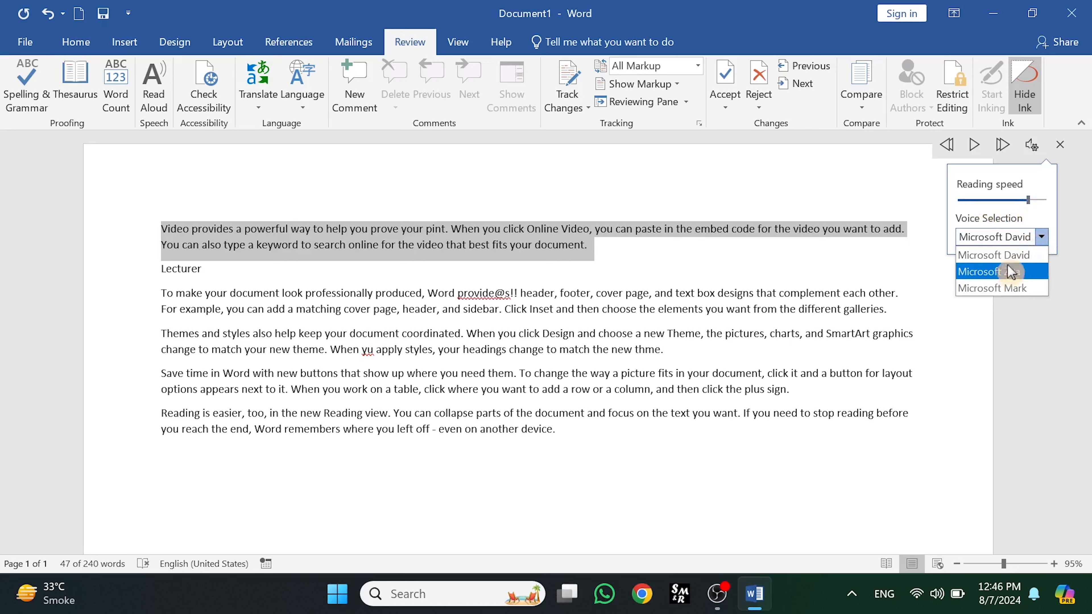
{"action": "left_click", "coordinate": [1005, 275]}
Stop Read Aloud, reselect the first paragraph and start reading it aloud again
{"action": "left_click", "coordinate": [153, 92]}
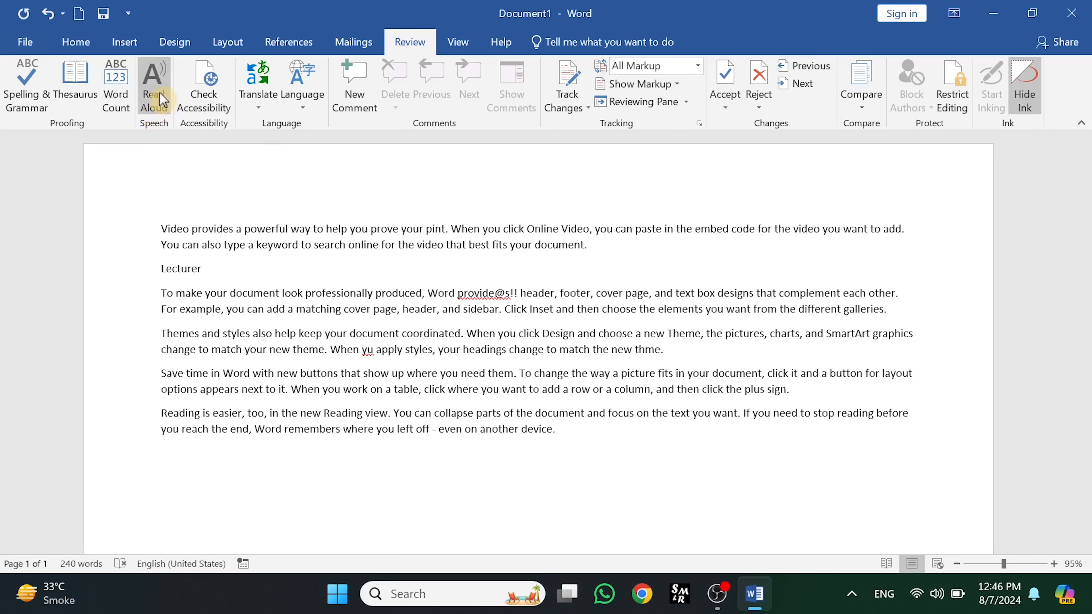
{"action": "left_click_drag", "start_coordinate": [566, 247], "coordinate": [174, 230]}
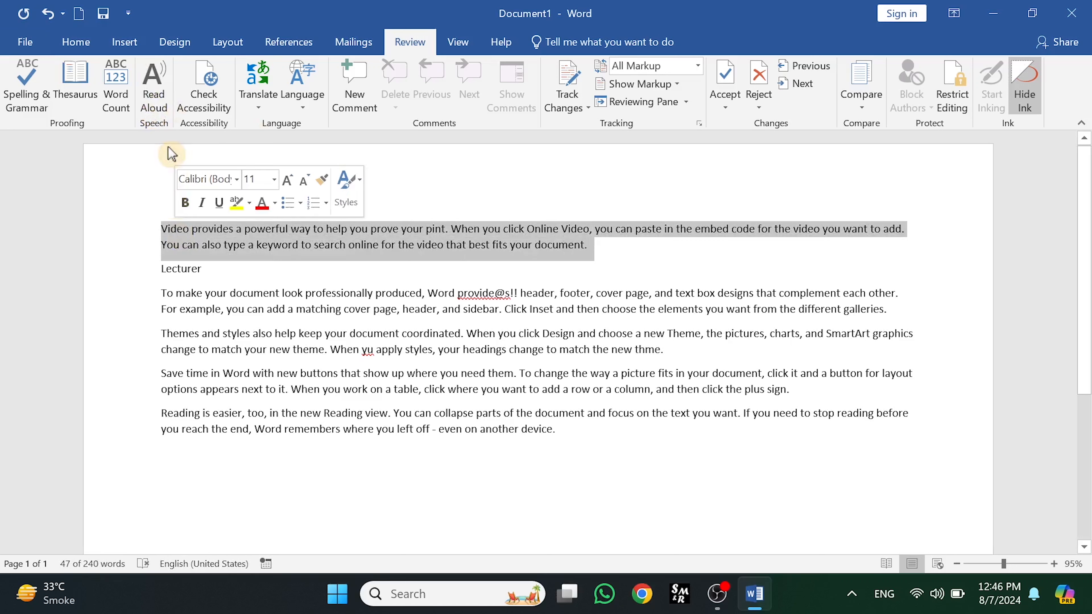
{"action": "left_click", "coordinate": [153, 92]}
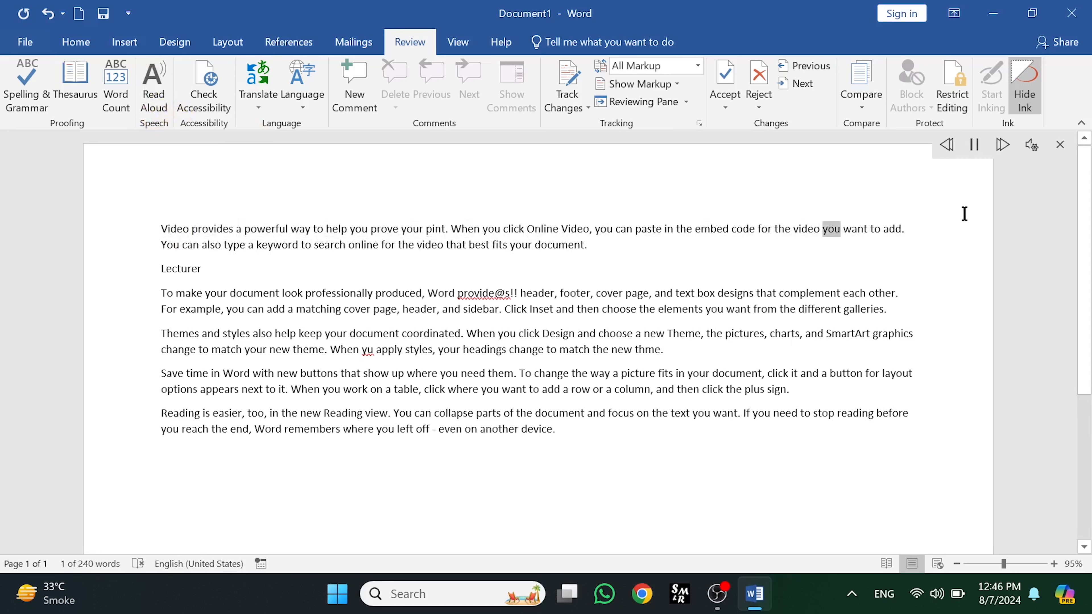
Lower the reading speed, then reselect the first paragraph and restart Read Aloud on it
{"action": "left_click", "coordinate": [1032, 145]}
{"action": "left_click_drag", "start_coordinate": [1028, 200], "coordinate": [977, 201]}
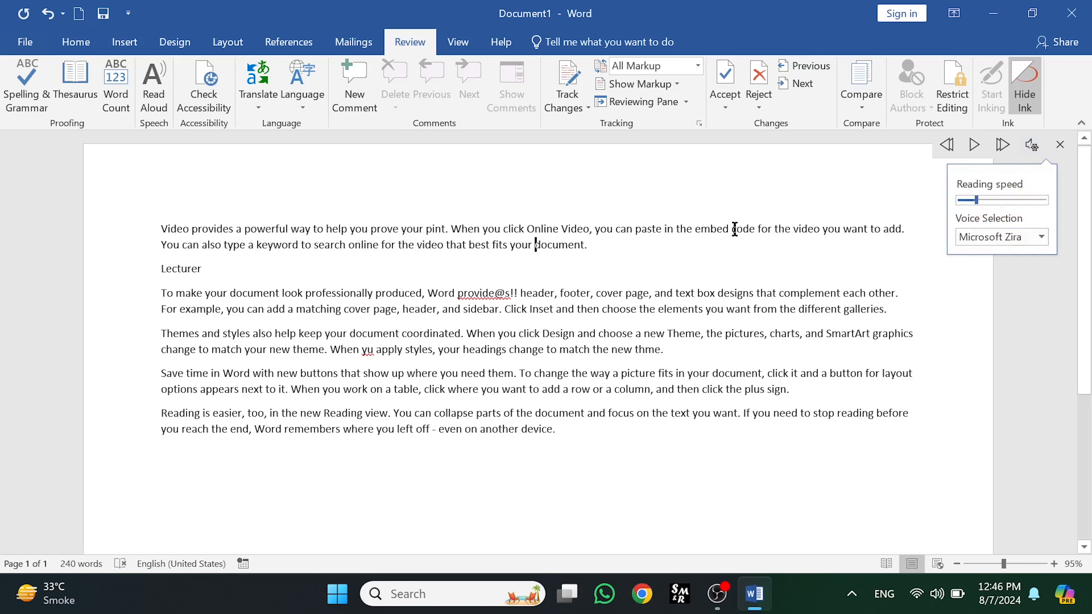
{"action": "left_click", "coordinate": [602, 244]}
{"action": "left_click_drag", "start_coordinate": [591, 246], "coordinate": [168, 228]}
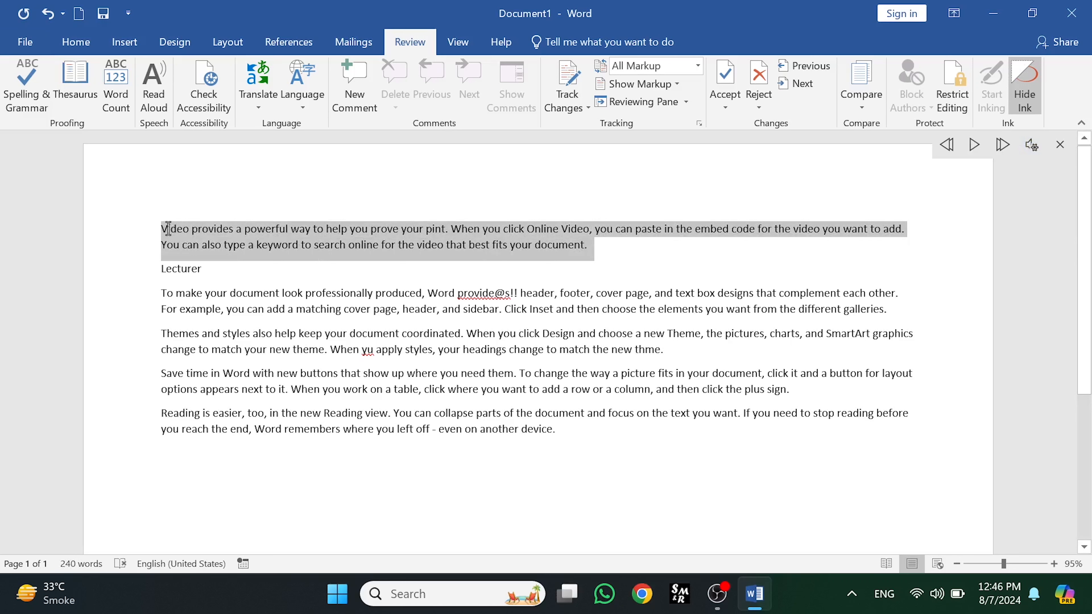
{"action": "left_click", "coordinate": [151, 97]}
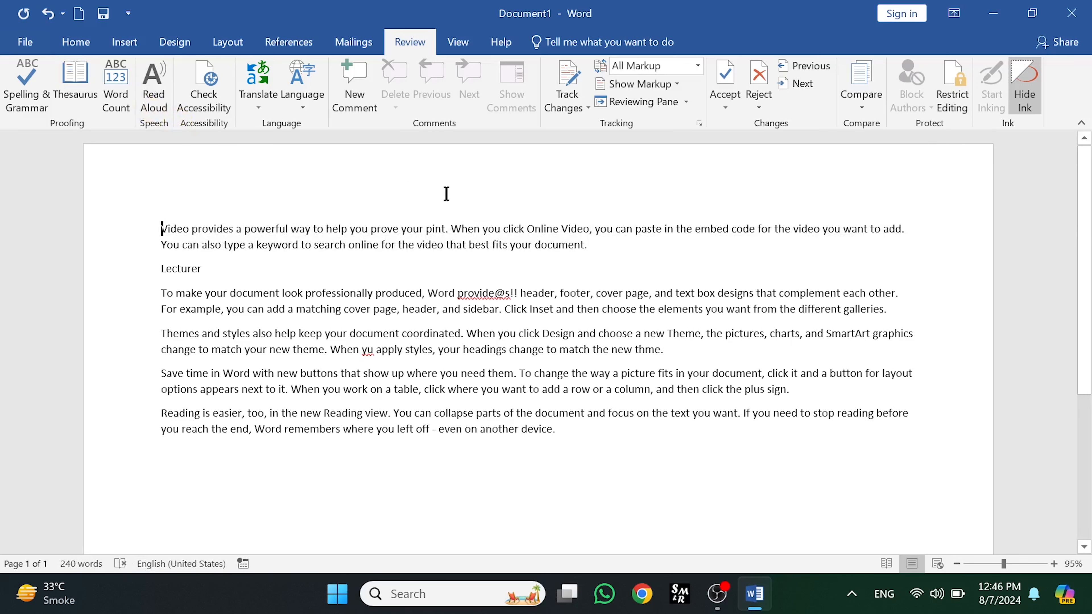
{"action": "left_click_drag", "start_coordinate": [587, 245], "coordinate": [137, 219]}
{"action": "left_click", "coordinate": [155, 88]}
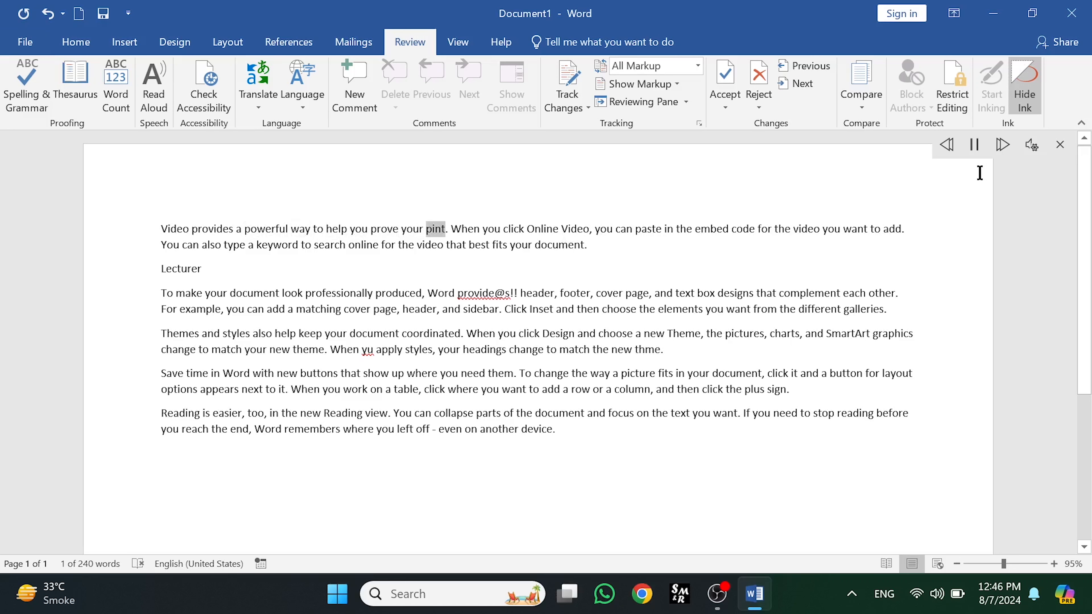
Pause the reading and raise the reading speed slightly
{"action": "left_click", "coordinate": [976, 145]}
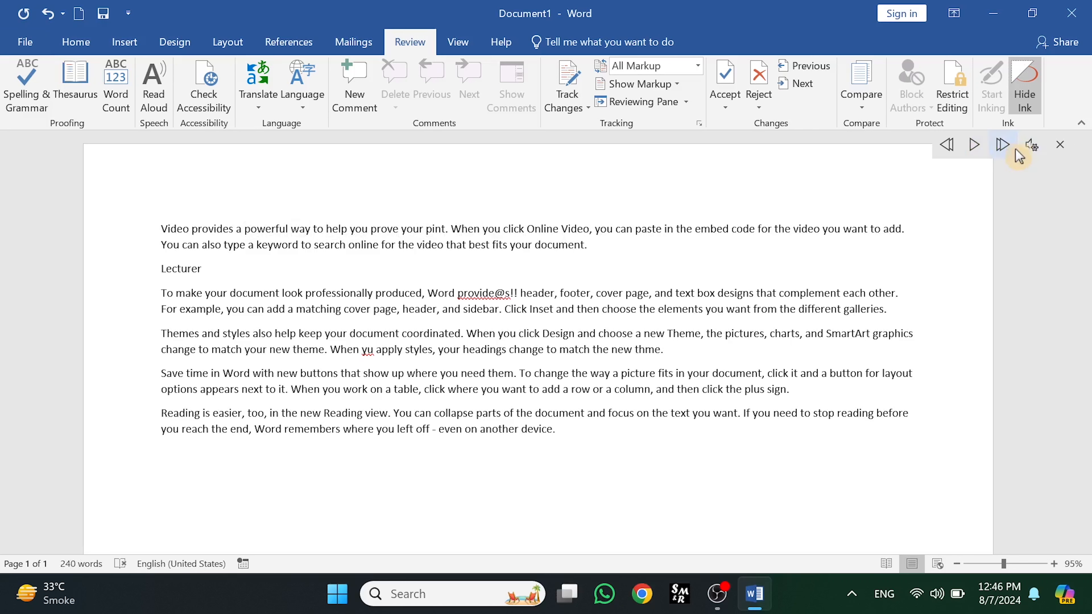
{"action": "left_click", "coordinate": [1032, 145]}
{"action": "left_click_drag", "start_coordinate": [980, 198], "coordinate": [997, 198]}
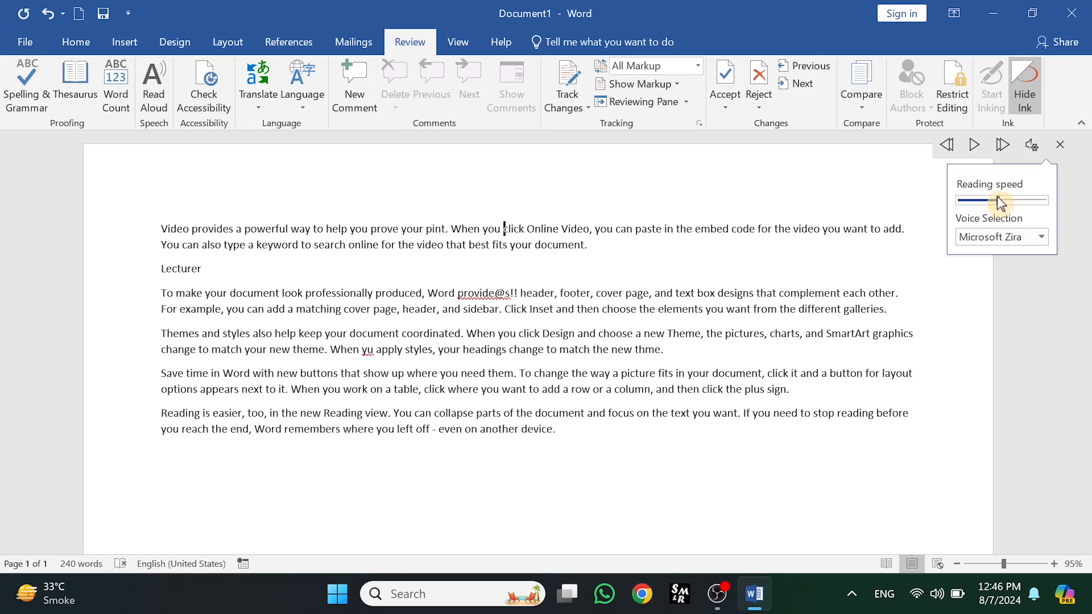
Reselect the first paragraph and restart Read Aloud to hear it at the new speed
{"action": "left_click", "coordinate": [688, 258]}
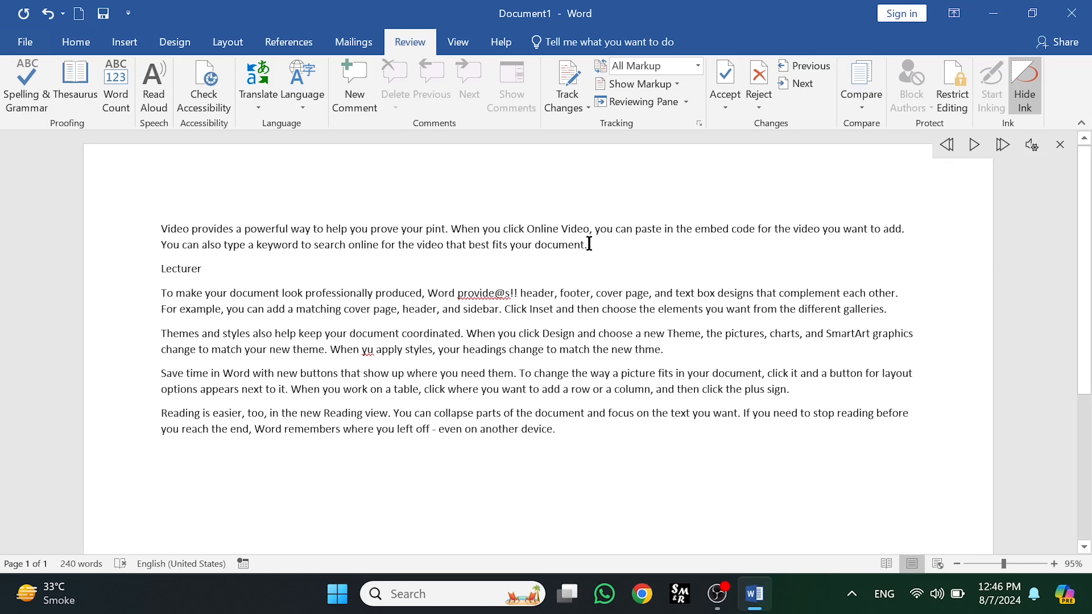
{"action": "left_click_drag", "start_coordinate": [589, 245], "coordinate": [160, 229]}
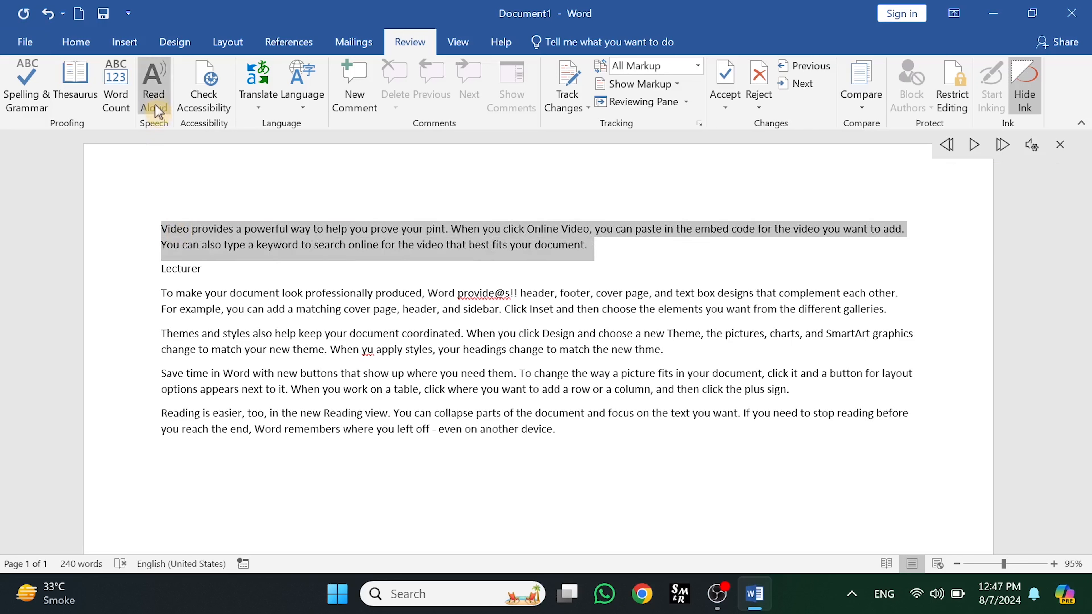
{"action": "left_click", "coordinate": [159, 113]}
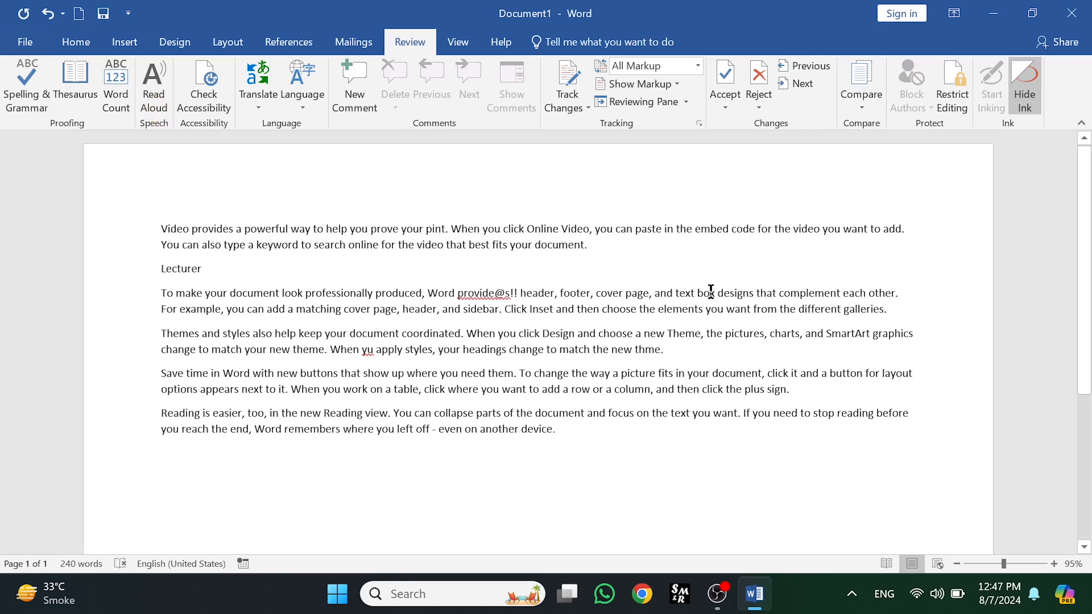
{"action": "left_click_drag", "start_coordinate": [558, 247], "coordinate": [163, 228]}
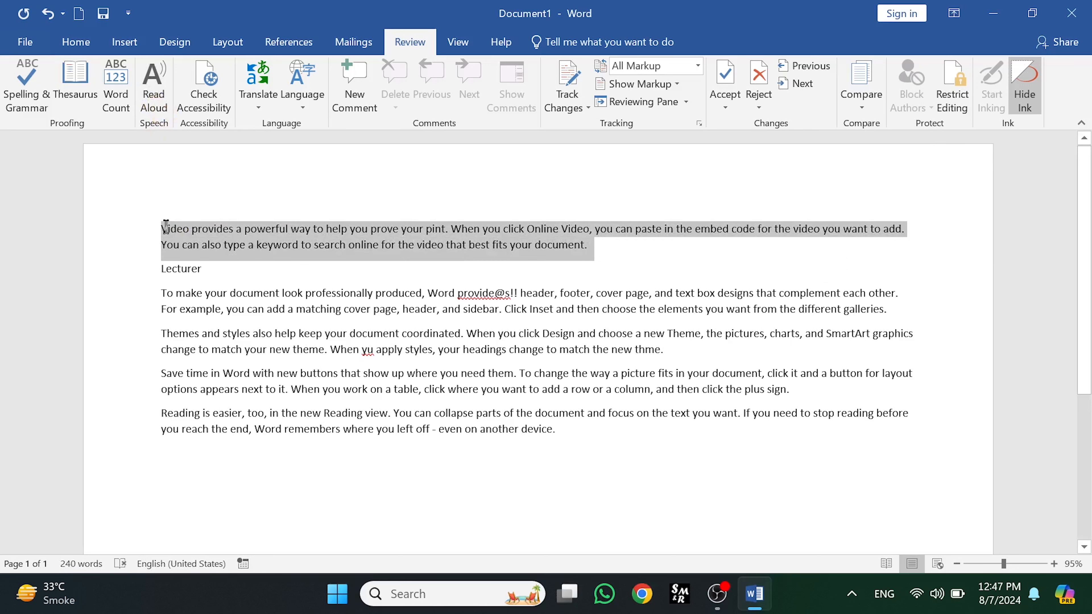
{"action": "left_click", "coordinate": [155, 103]}
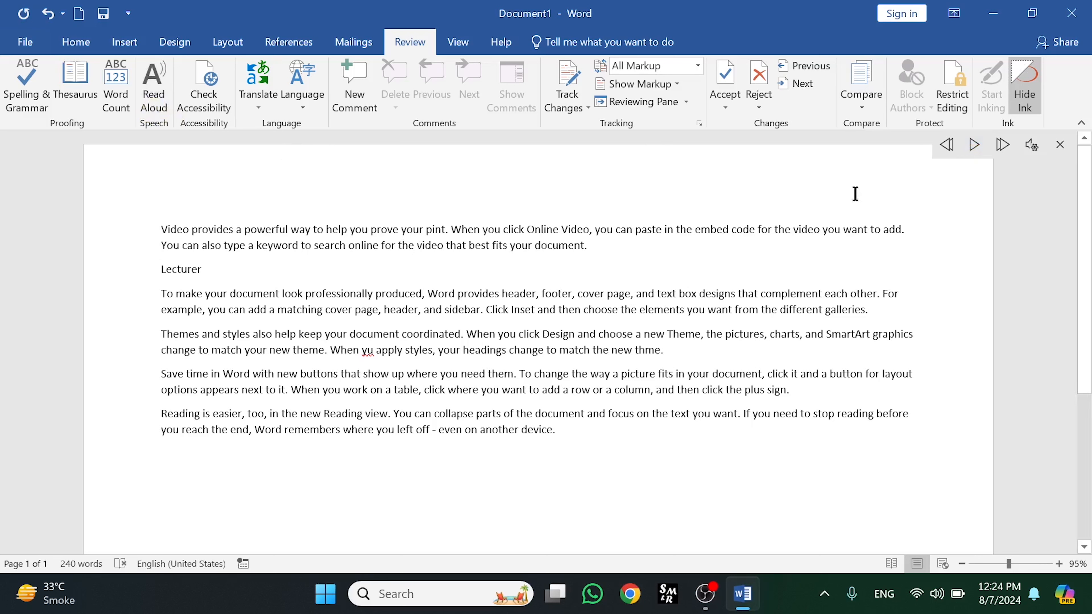
Raise the reading speed and review the voice choices in the Read Aloud settings, then close Read Aloud
{"action": "left_click", "coordinate": [1032, 149]}
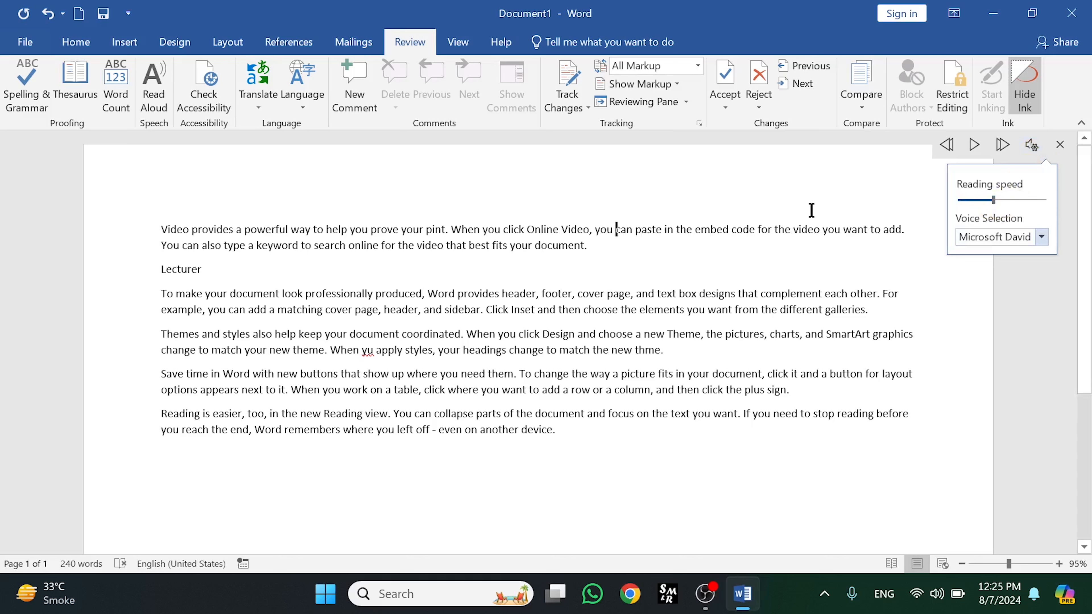
{"action": "mouse_move", "coordinate": [995, 202]}
{"action": "left_mouse_down"}
{"action": "mouse_move", "coordinate": [981, 204]}
{"action": "mouse_move", "coordinate": [1012, 210]}
{"action": "left_mouse_up"}
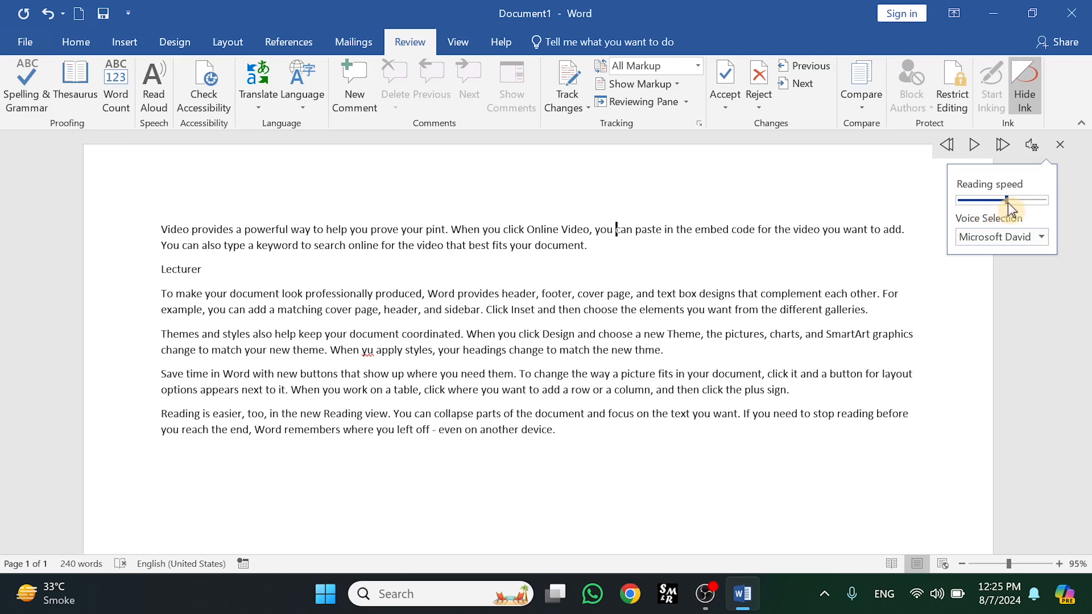
{"action": "left_click", "coordinate": [1043, 237]}
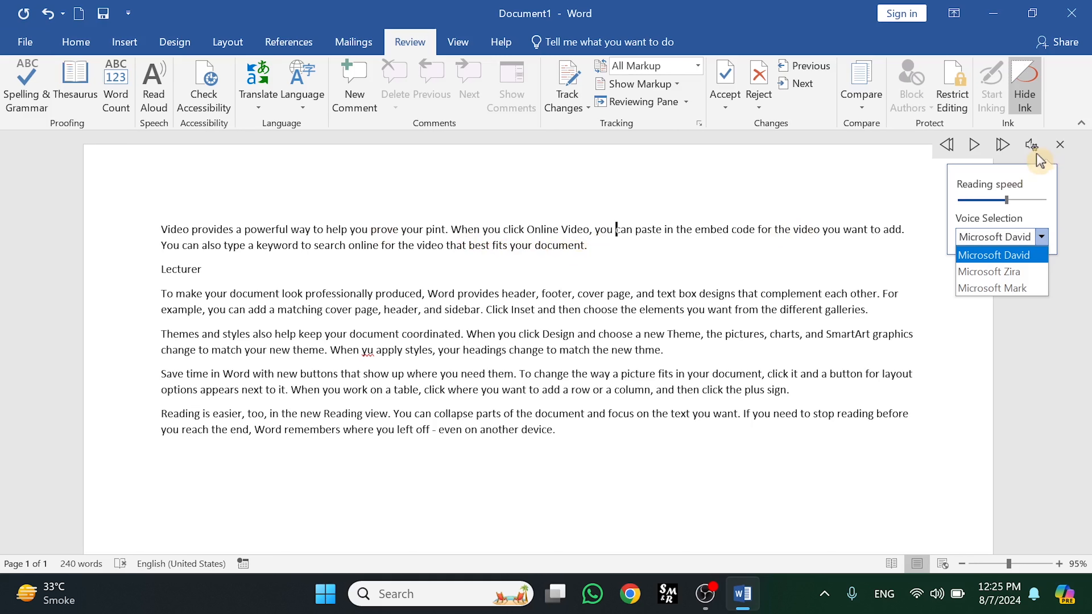
{"action": "left_click", "coordinate": [1061, 147]}
{"action": "left_click", "coordinate": [1061, 147]}
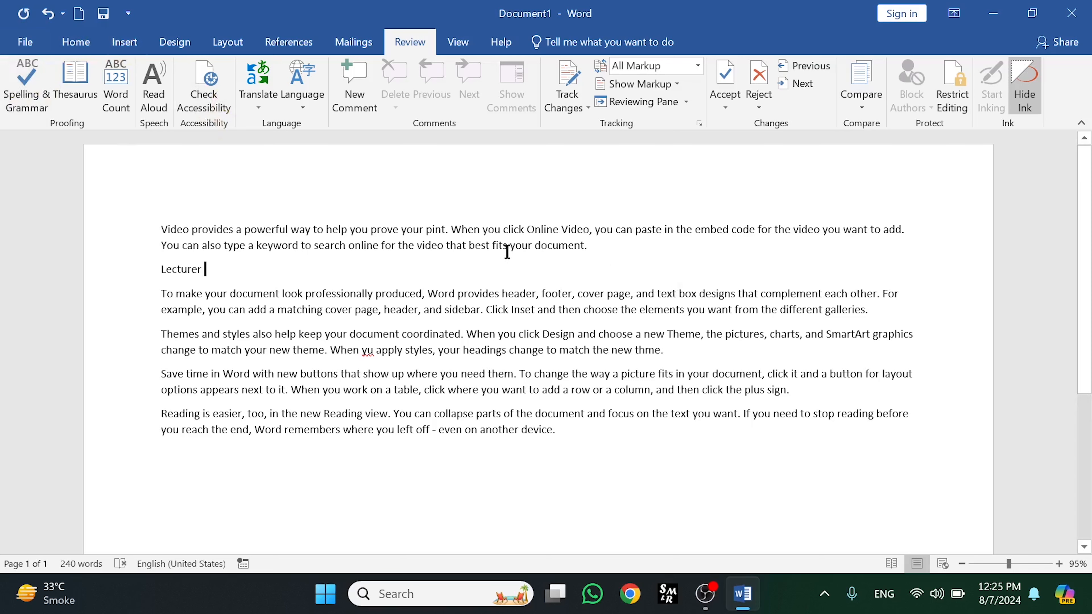
Run an accessibility check on the document and close the results pane
{"action": "left_click", "coordinate": [204, 104]}
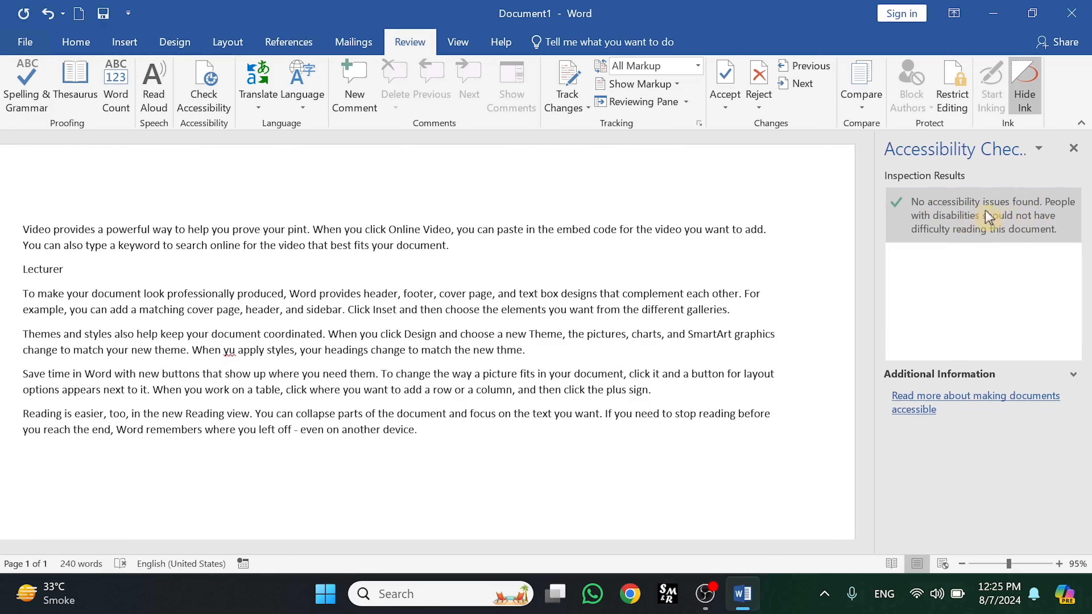
{"action": "left_click", "coordinate": [1074, 148]}
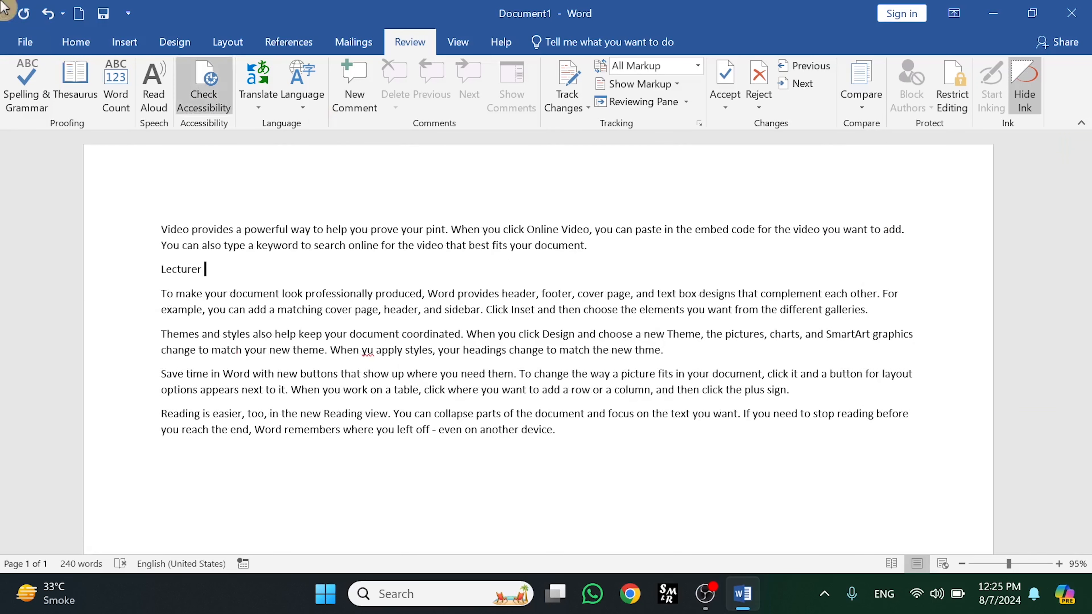
Draw a heart shape about 1.02" wide and 0.61" tall beside the end of the first paragraph
{"action": "left_click", "coordinate": [125, 43]}
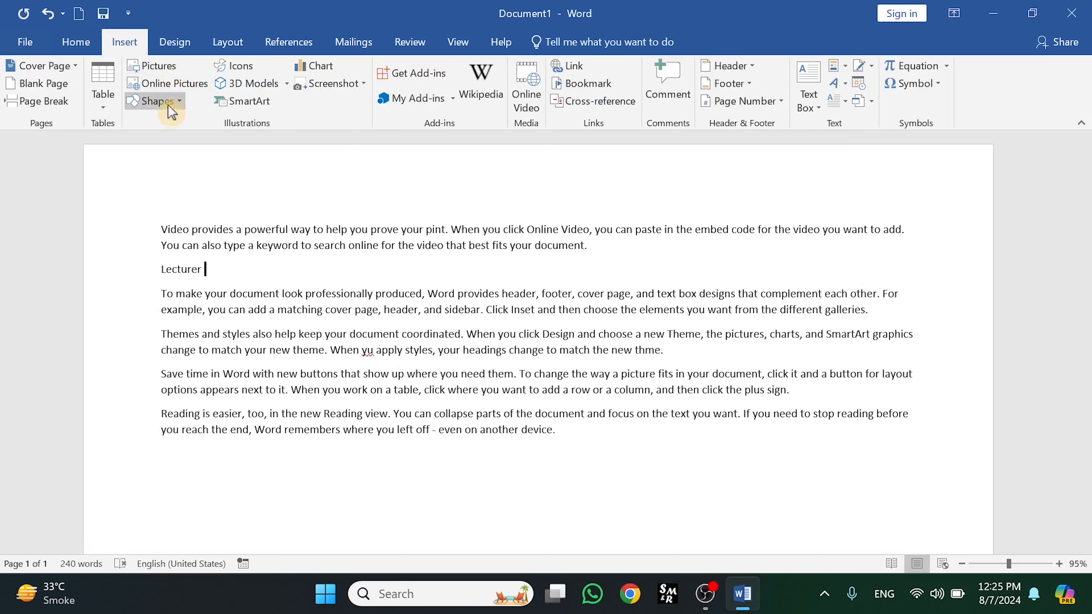
{"action": "left_click", "coordinate": [157, 102]}
{"action": "left_click", "coordinate": [253, 296]}
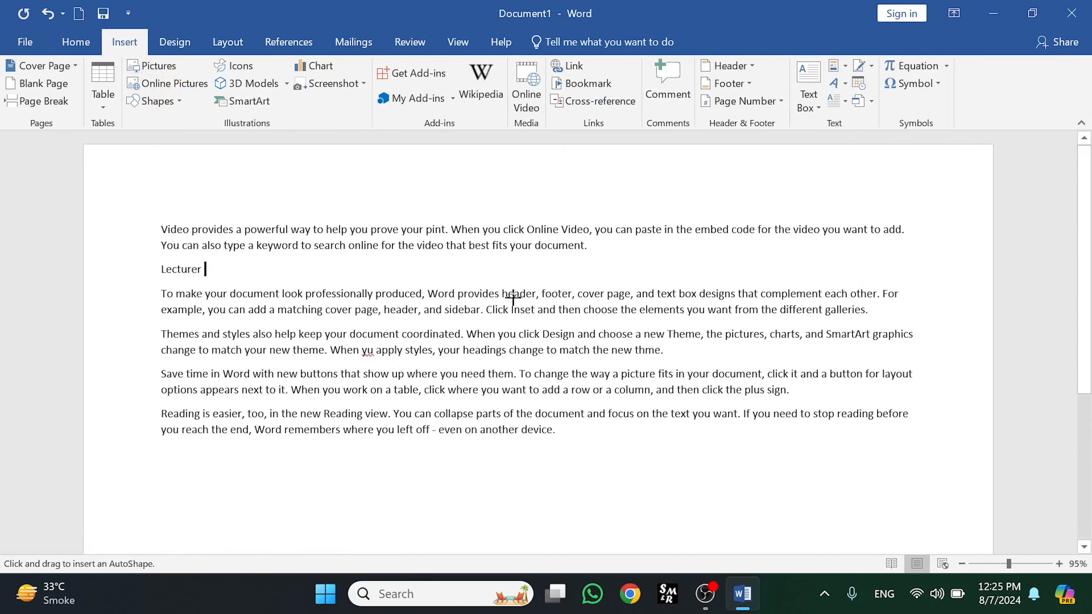
{"action": "left_click_drag", "start_coordinate": [785, 245], "coordinate": [704, 293]}
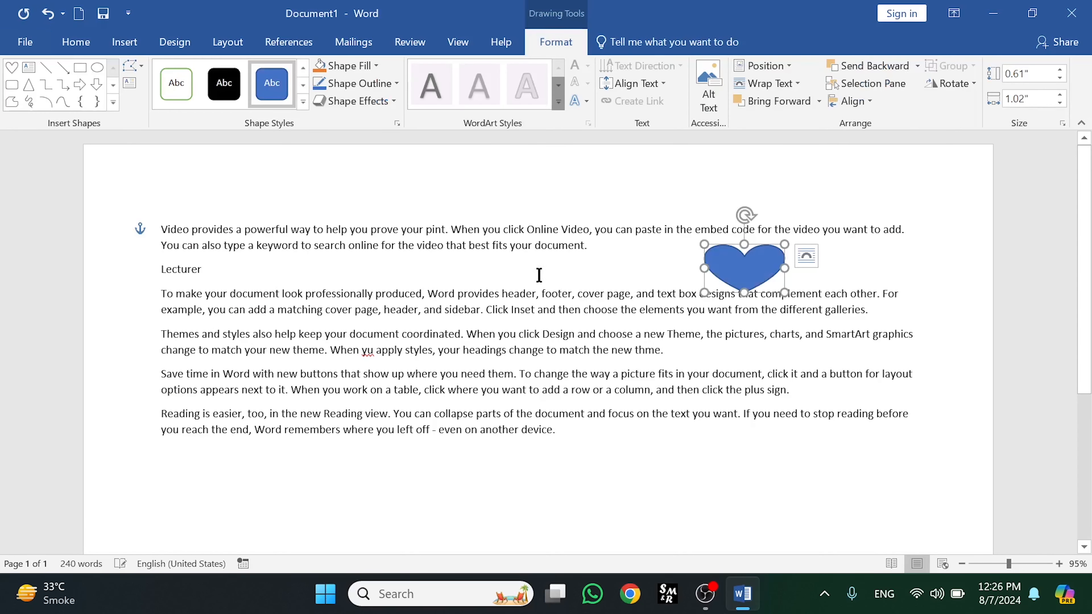
{"action": "left_click", "coordinate": [279, 264]}
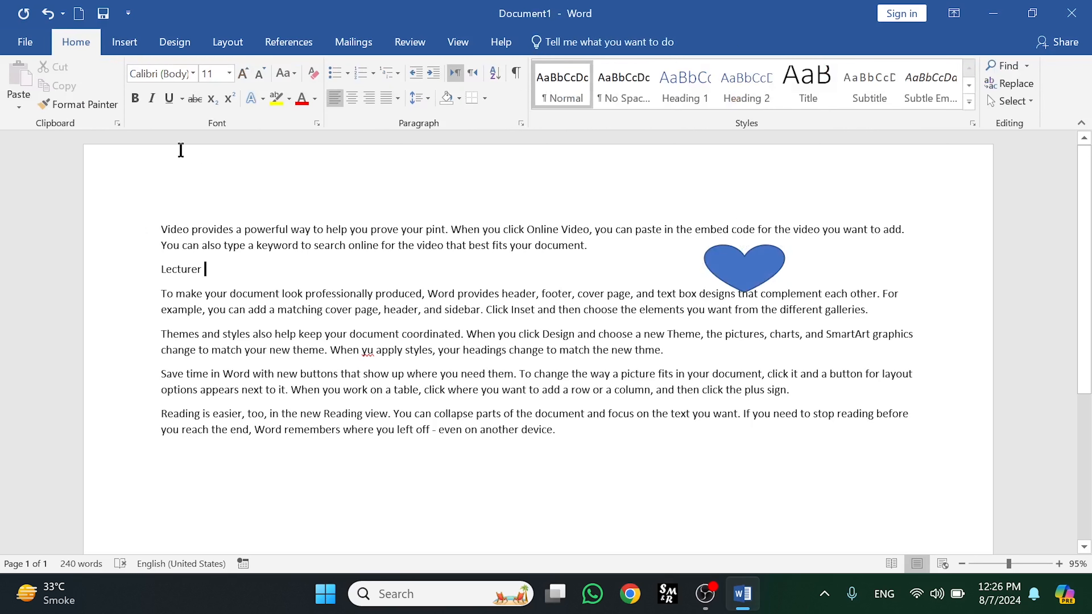
Rerun the accessibility check and add the alt text description "this is my heart" to the heart shape
{"action": "left_click", "coordinate": [392, 43]}
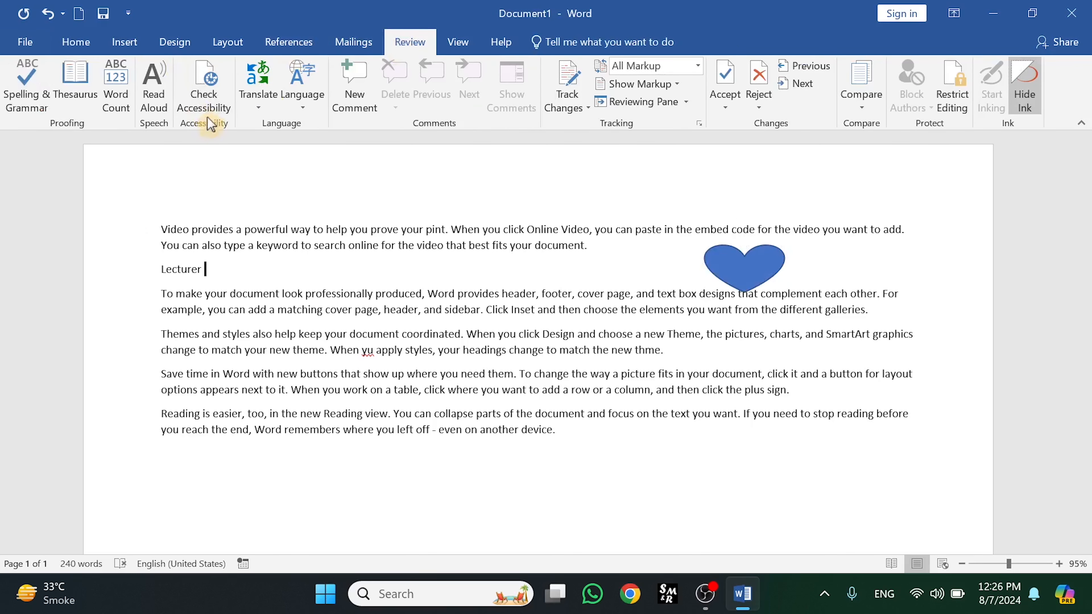
{"action": "left_click", "coordinate": [212, 106]}
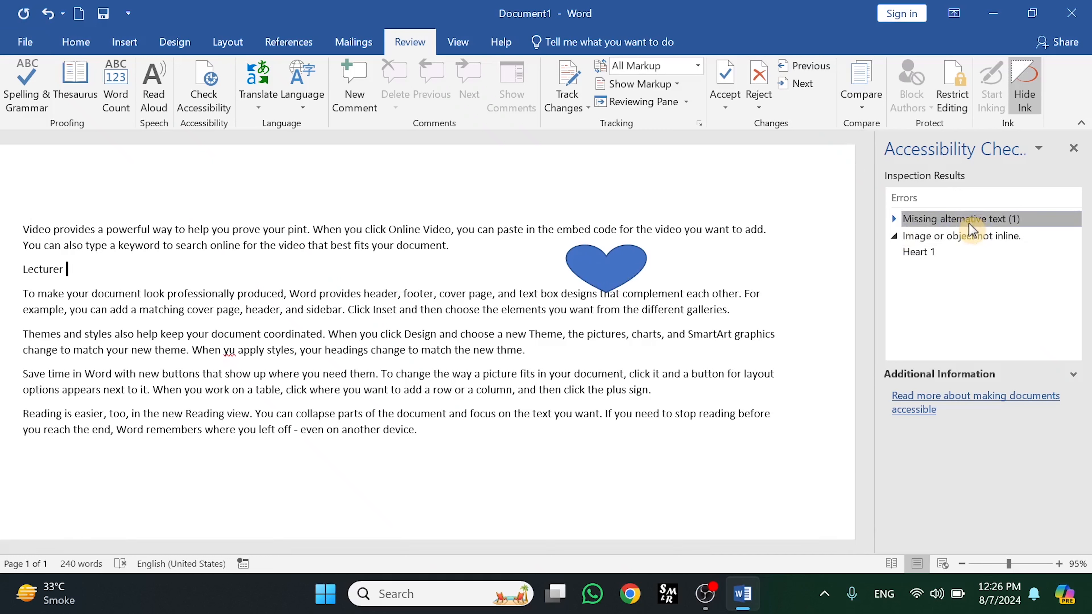
{"action": "left_click", "coordinate": [959, 236]}
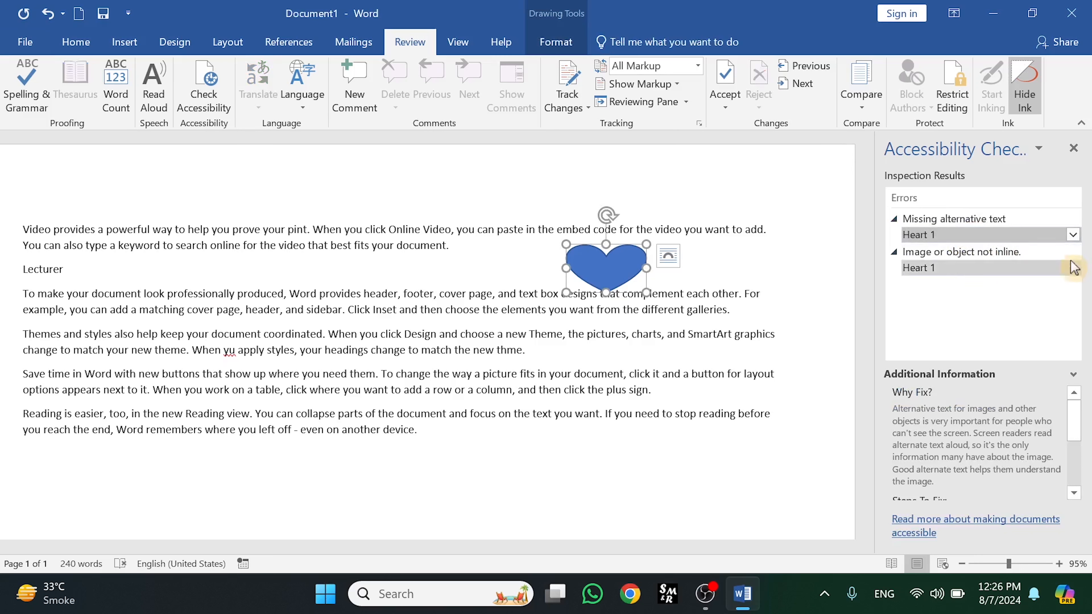
{"action": "left_click", "coordinate": [1073, 235]}
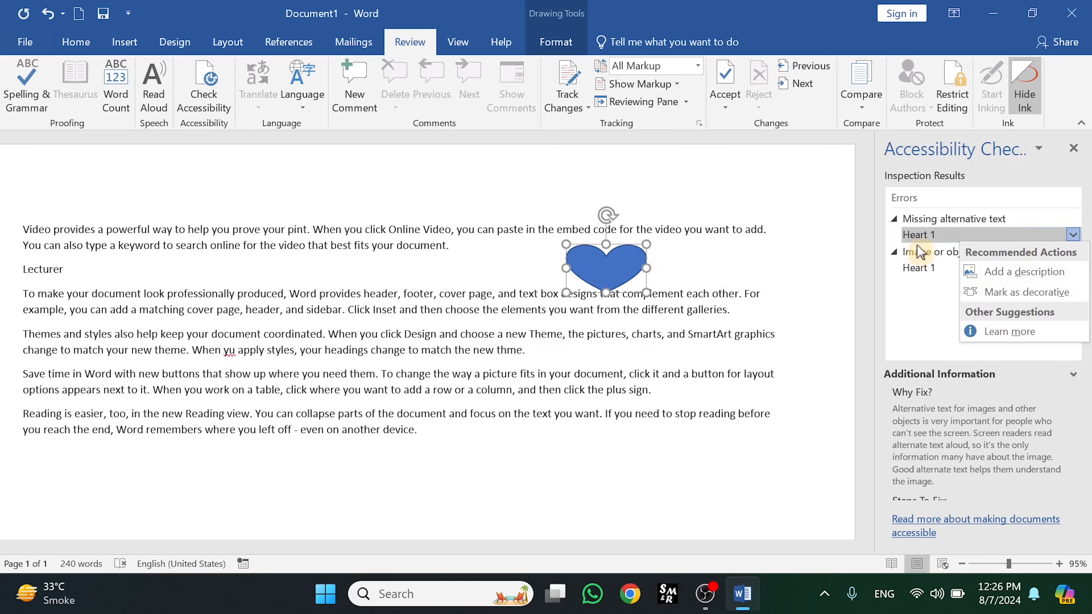
{"action": "left_click", "coordinate": [998, 282]}
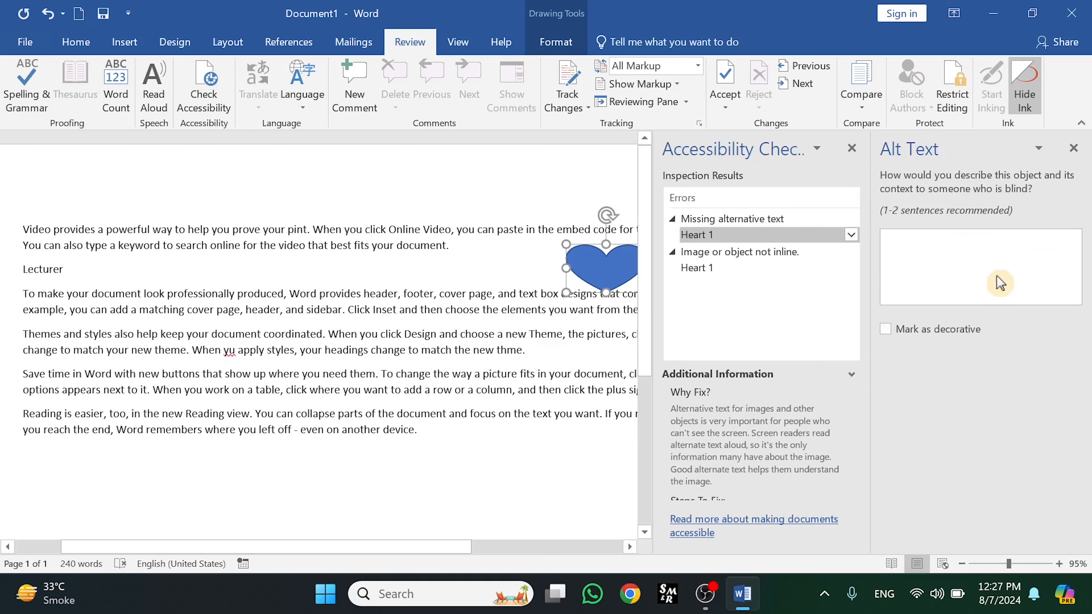
{"action": "left_click", "coordinate": [925, 252]}
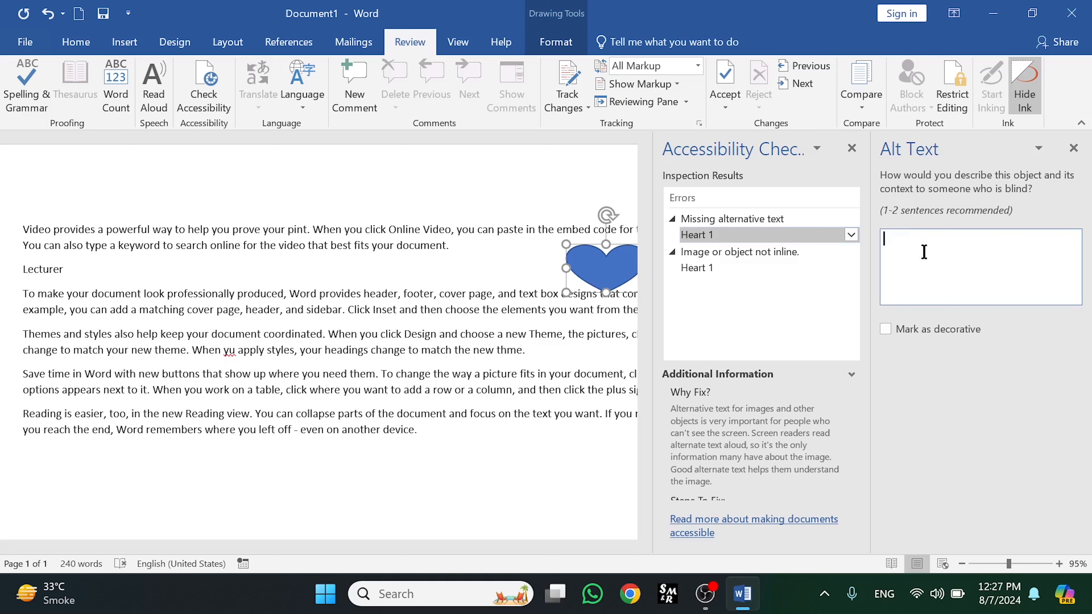
{"action": "type", "text": "this is my heart"}
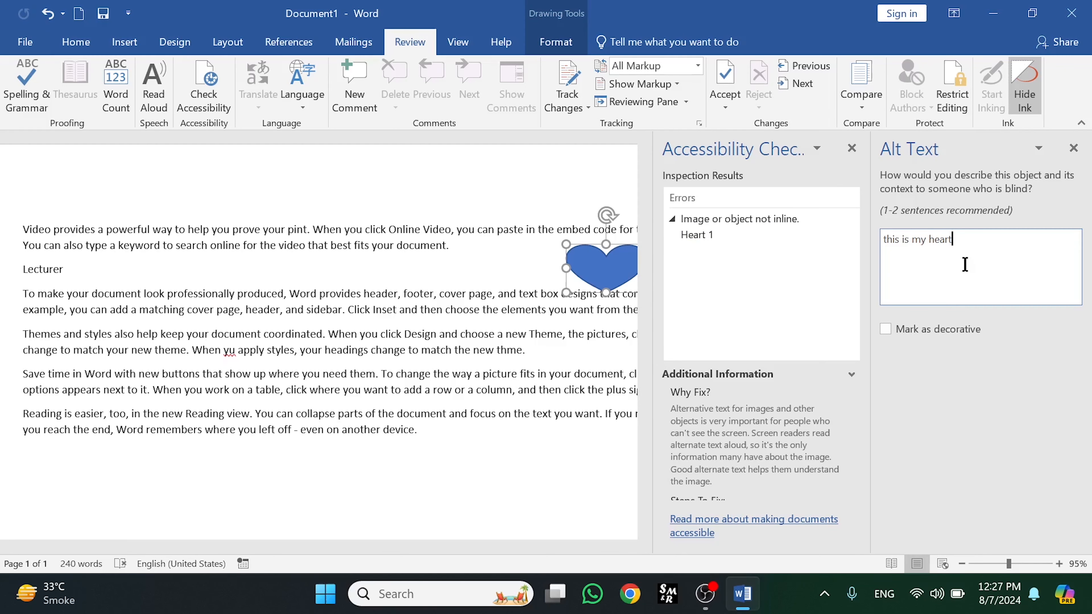
{"action": "left_click", "coordinate": [587, 351]}
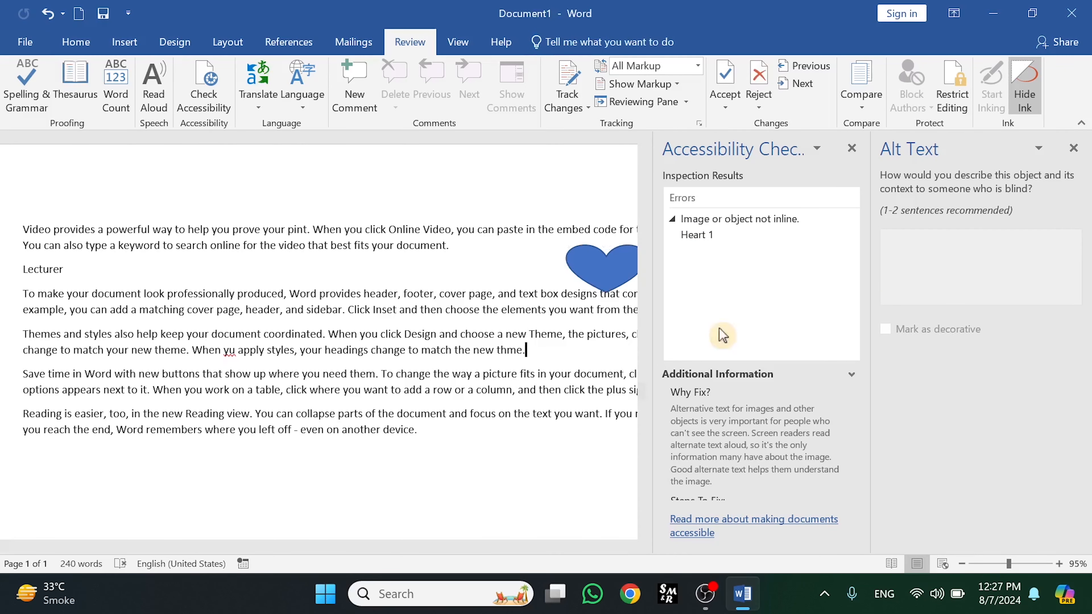
Resolve the heart's not-inline issue by placing the shape in line with text
{"action": "left_click", "coordinate": [1073, 148]}
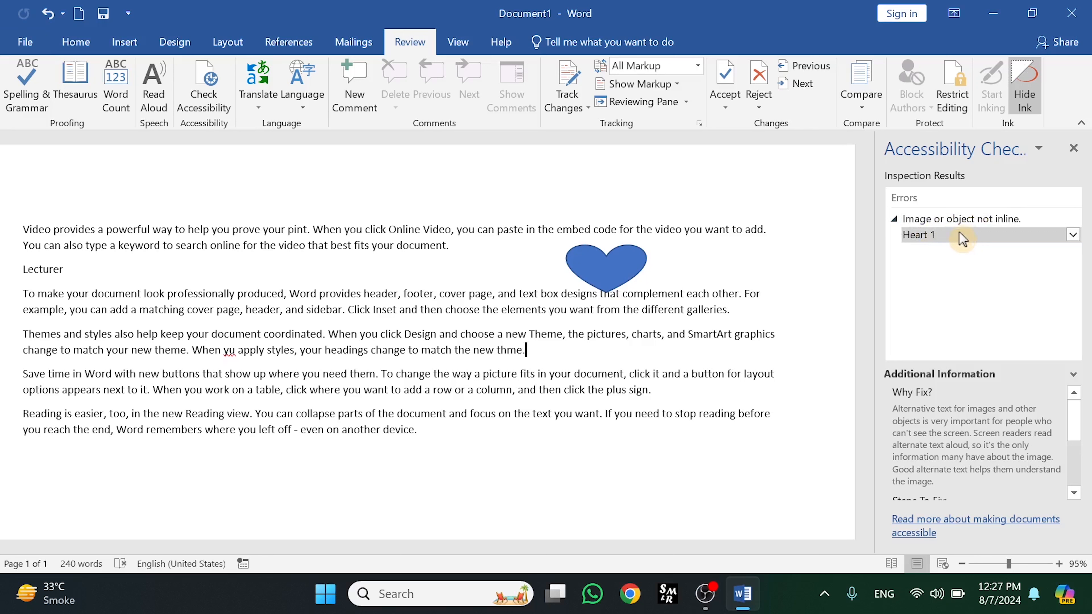
{"action": "left_click", "coordinate": [1074, 235]}
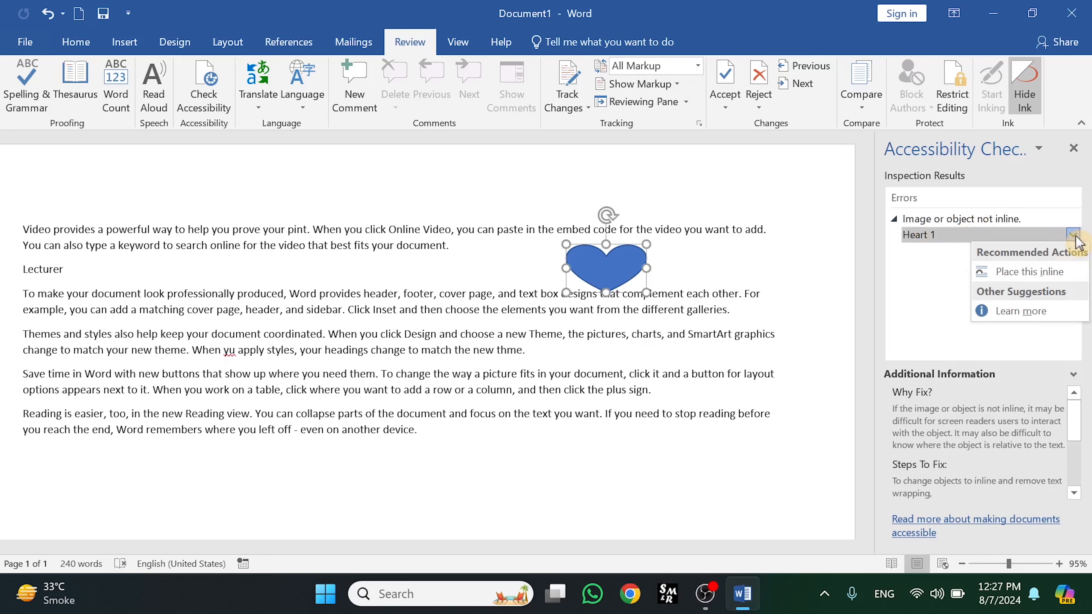
{"action": "left_click", "coordinate": [1023, 275]}
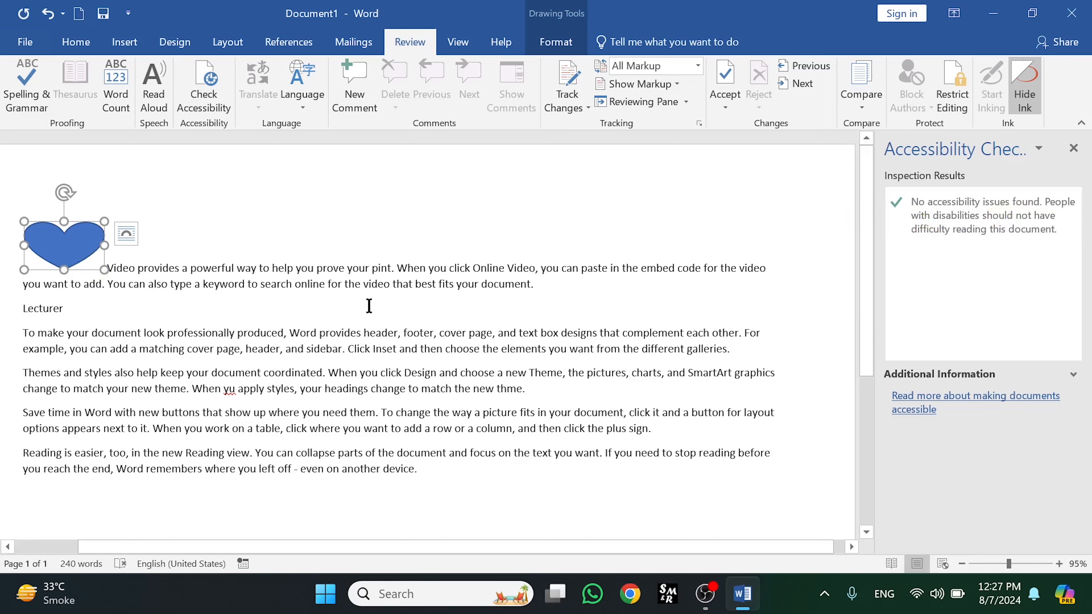
Draw a smiley face shape about 1.58" wide and 1.12" tall over the first paragraph
{"action": "left_click", "coordinate": [124, 42]}
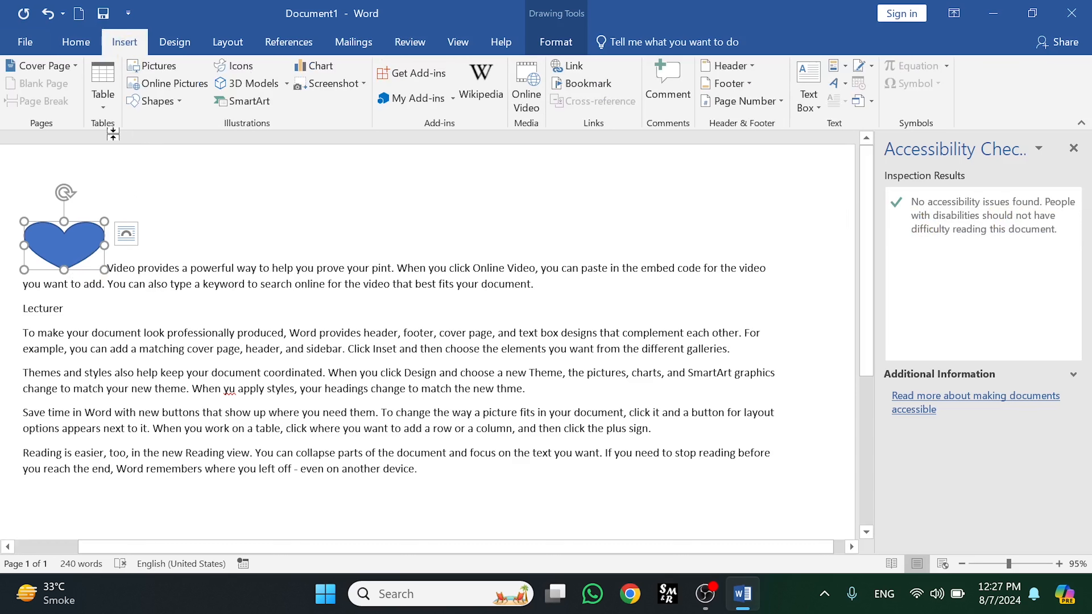
{"action": "left_click", "coordinate": [167, 106]}
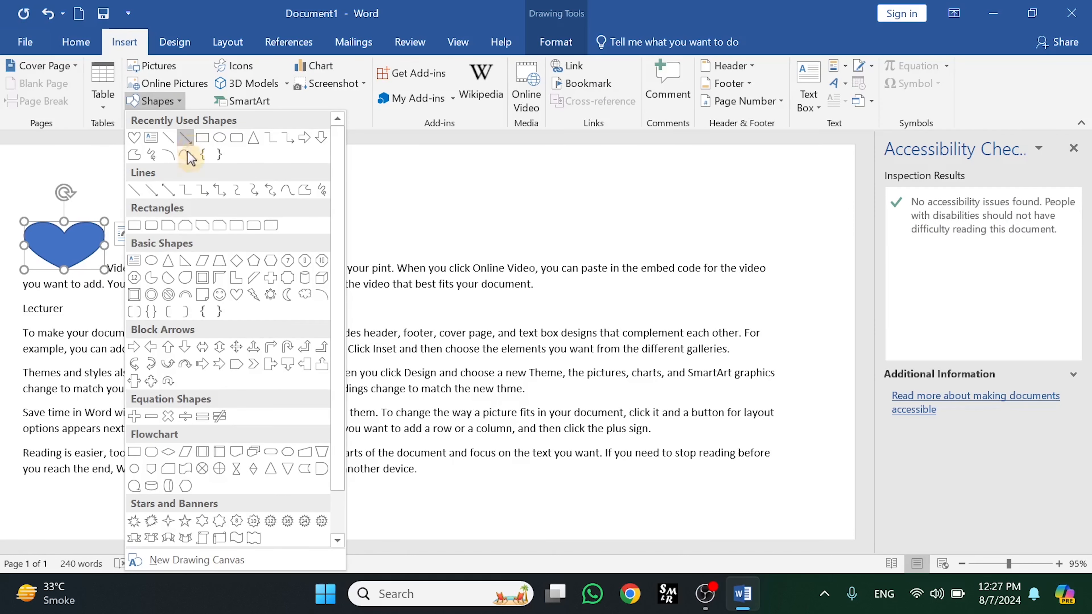
{"action": "left_click", "coordinate": [220, 297]}
{"action": "mouse_move", "coordinate": [541, 225]}
{"action": "left_mouse_down"}
{"action": "mouse_move", "coordinate": [468, 312]}
{"action": "mouse_move", "coordinate": [416, 312]}
{"action": "left_mouse_up"}
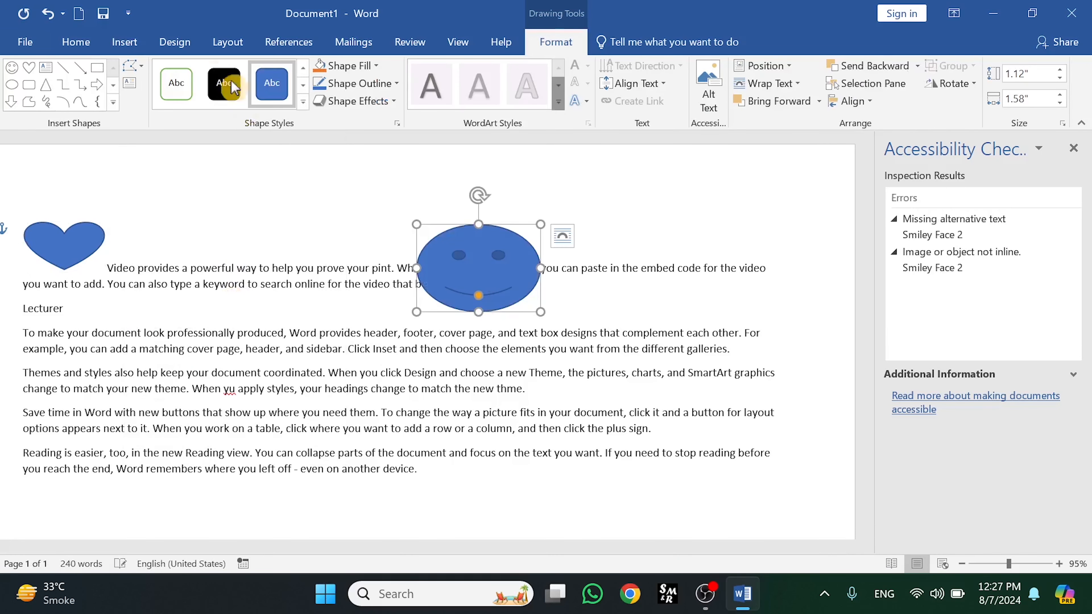
Fix the smiley face's missing alternative text issue by marking it as decorative
{"action": "left_click", "coordinate": [418, 47]}
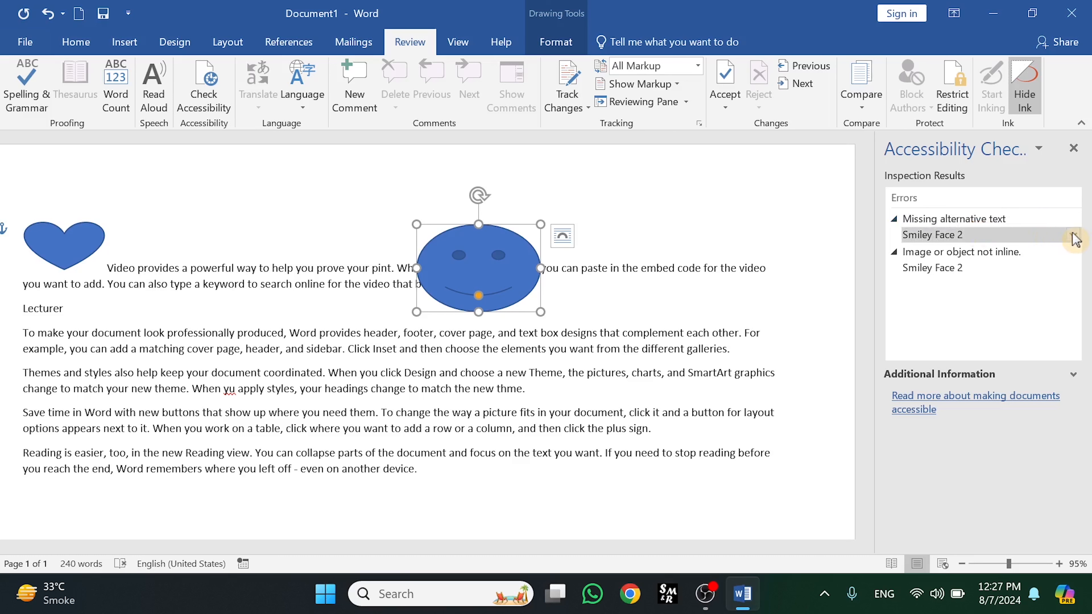
{"action": "left_click", "coordinate": [1074, 236]}
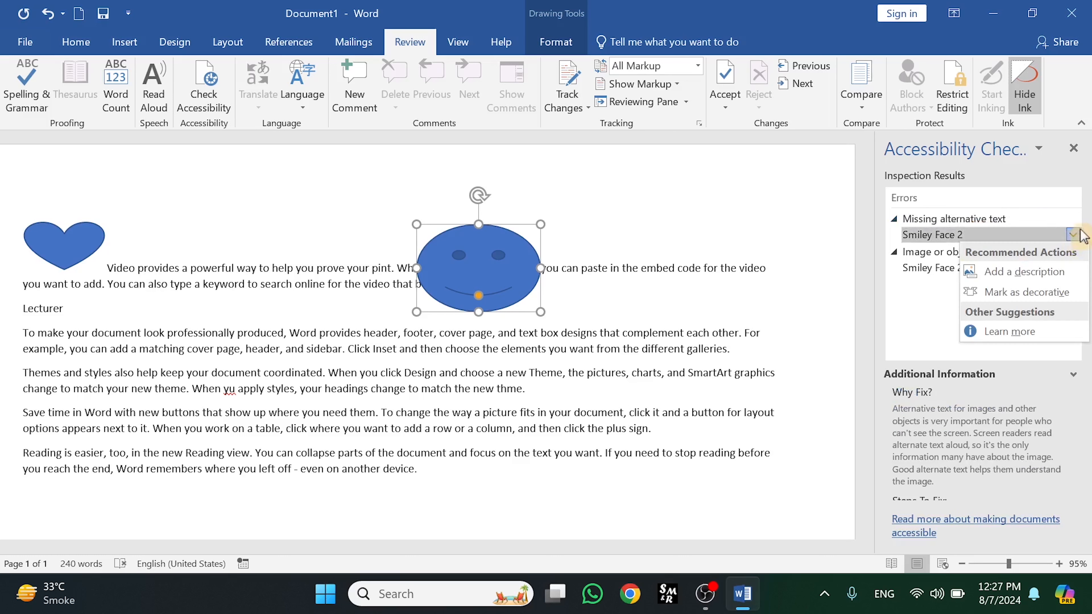
{"action": "left_click", "coordinate": [1022, 295]}
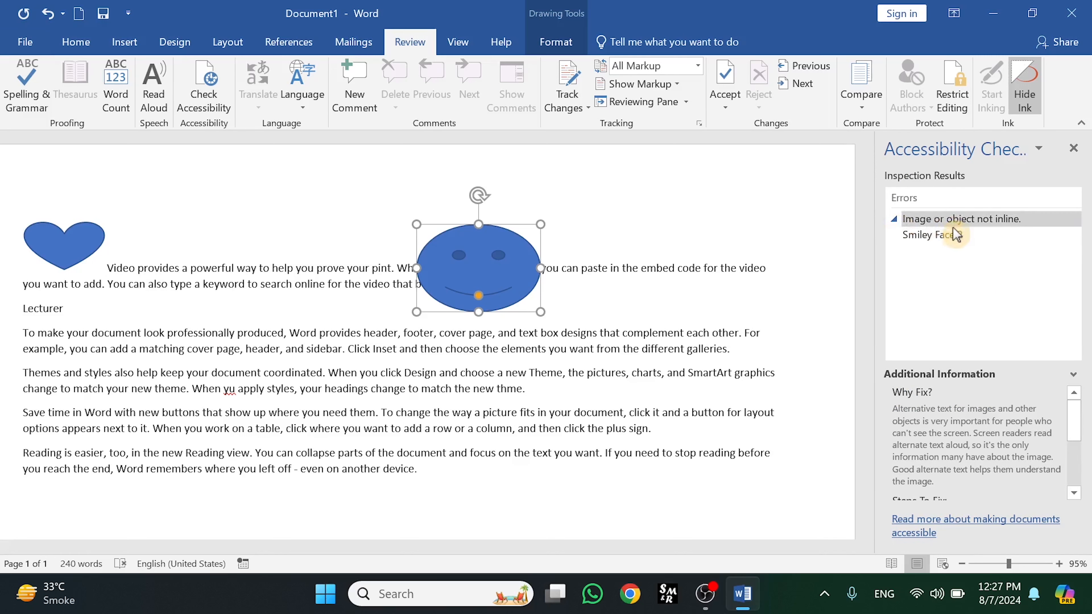
Place the smiley face in line with text and close the accessibility checker
{"action": "left_click", "coordinate": [1072, 236]}
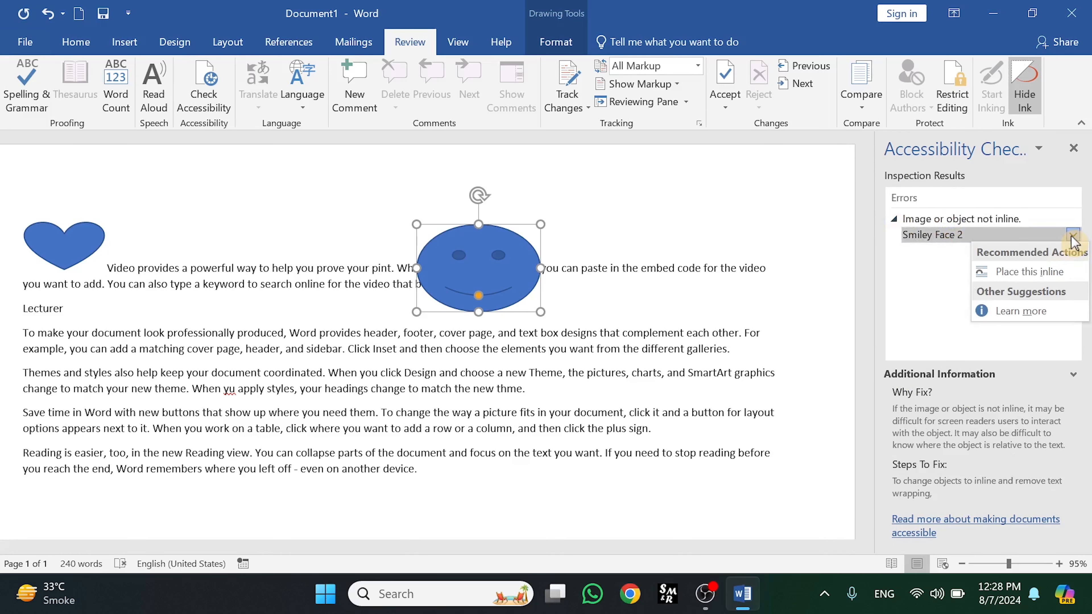
{"action": "left_click", "coordinate": [1027, 277]}
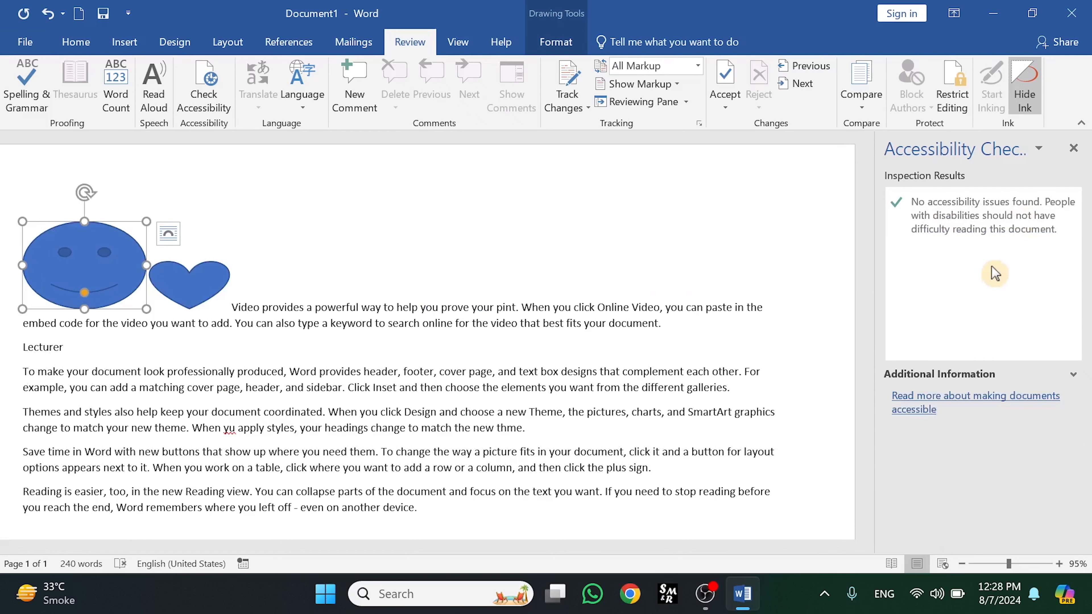
{"action": "left_click", "coordinate": [1074, 148]}
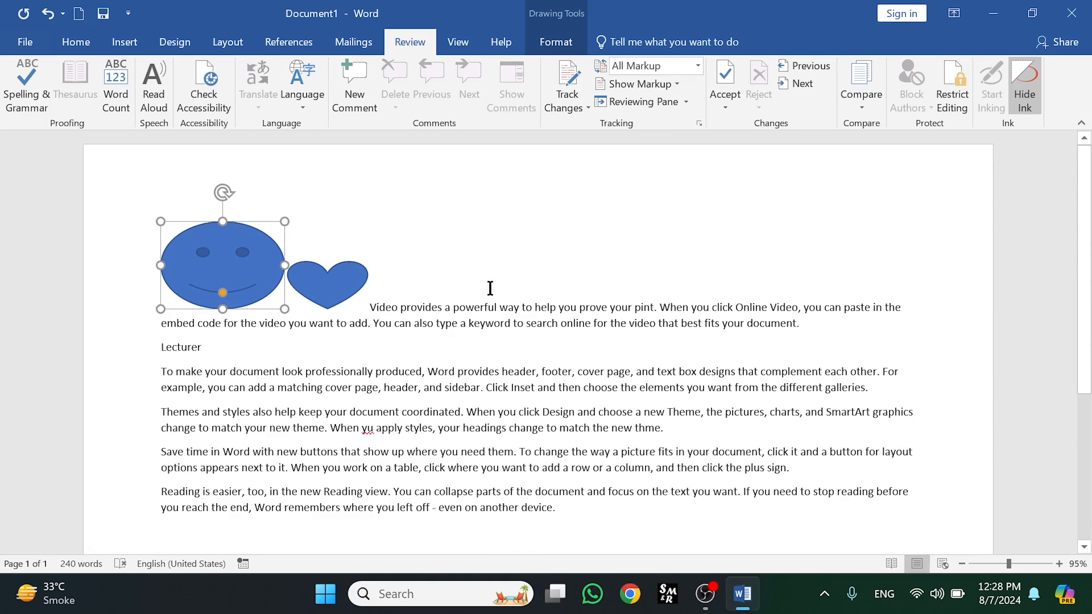
{"action": "left_click", "coordinate": [421, 322]}
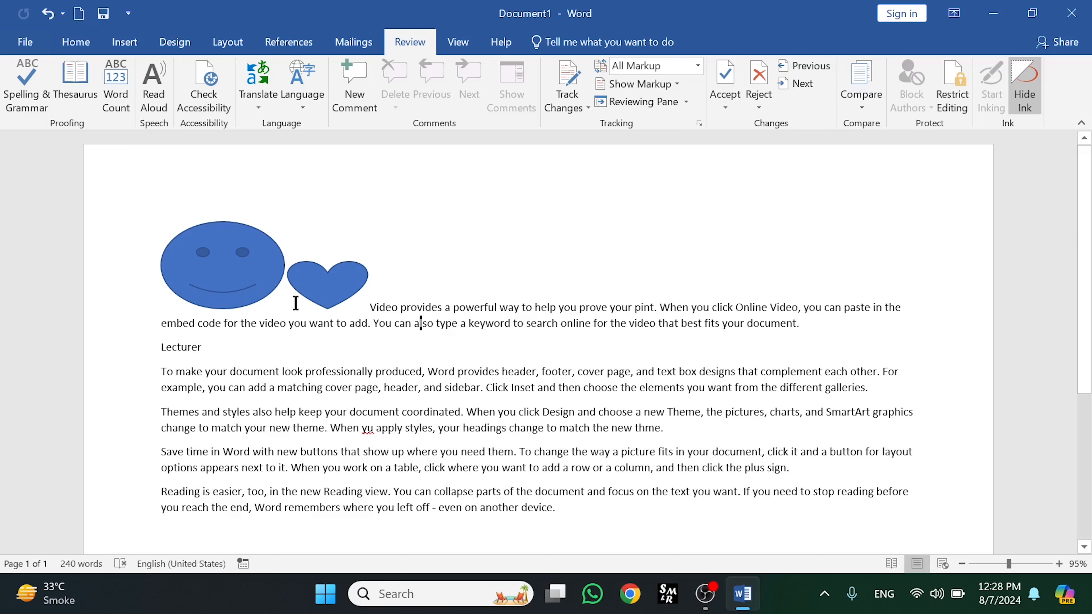
Undo the last three shape changes and delete the heart shape
{"action": "key", "text": "ctrl+z"}
{"action": "key", "text": "ctrl+z"}
{"action": "key", "text": "ctrl+z"}
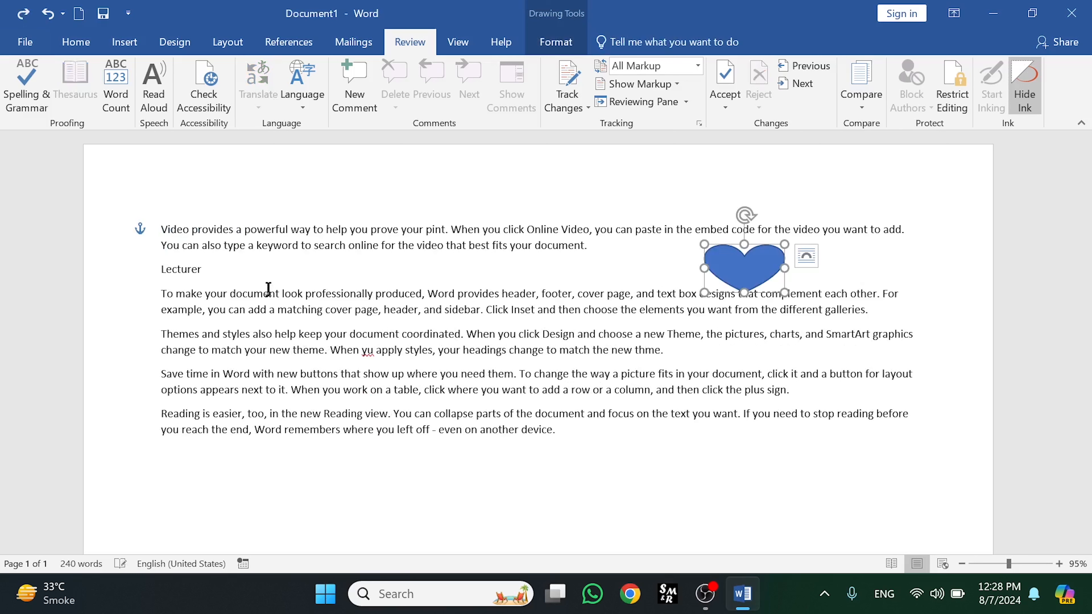
{"action": "key", "text": "Delete"}
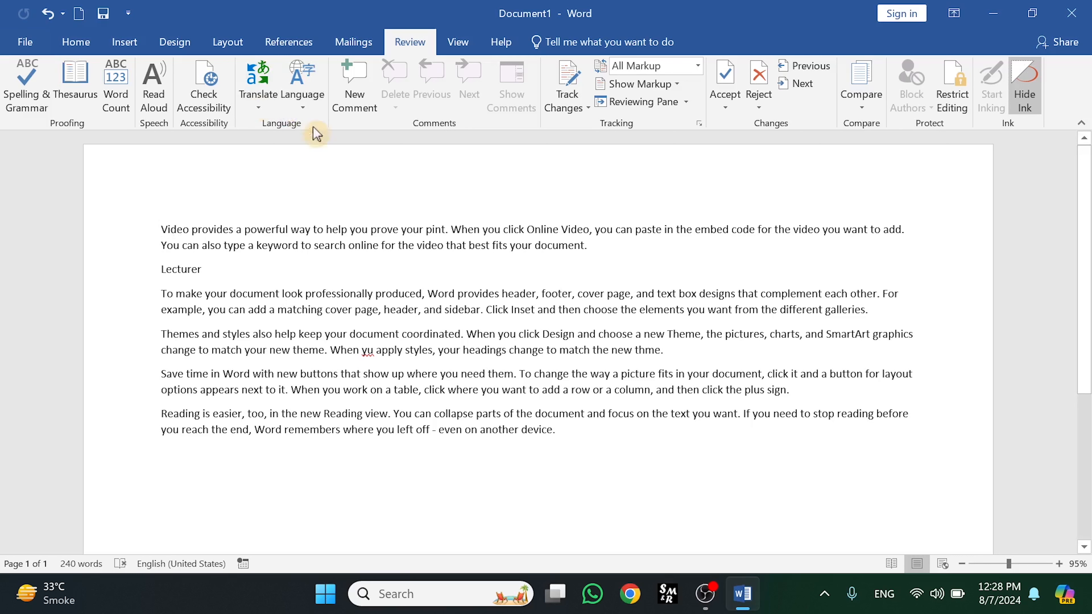
{"action": "left_click", "coordinate": [259, 106]}
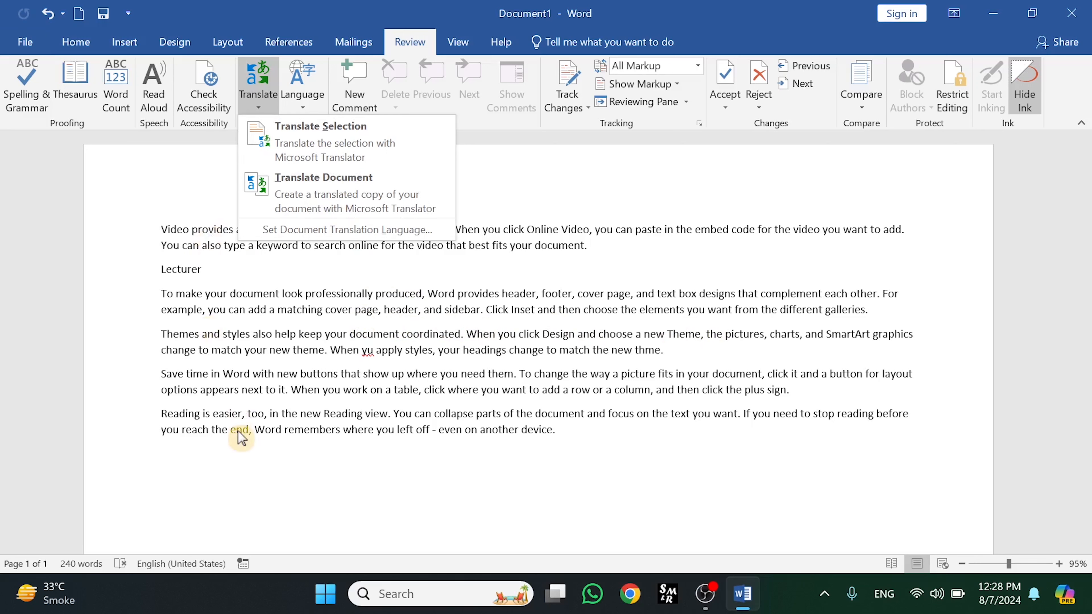
{"action": "left_click", "coordinate": [333, 302]}
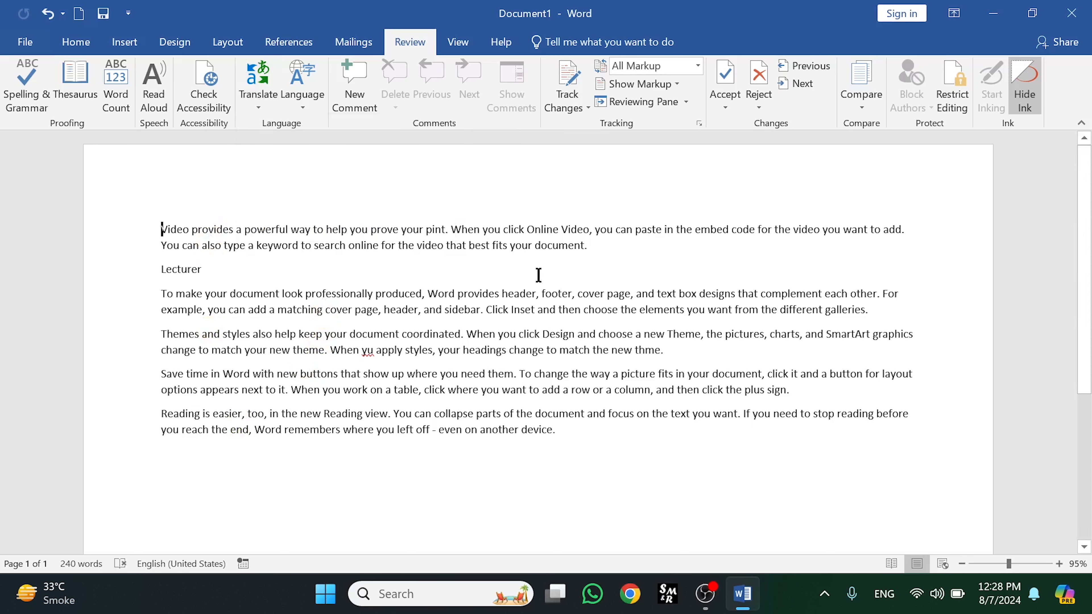
Select the first paragraph and translate the selection with Microsoft Translator, reading the Urdu result
{"action": "left_click_drag", "start_coordinate": [605, 241], "coordinate": [163, 228]}
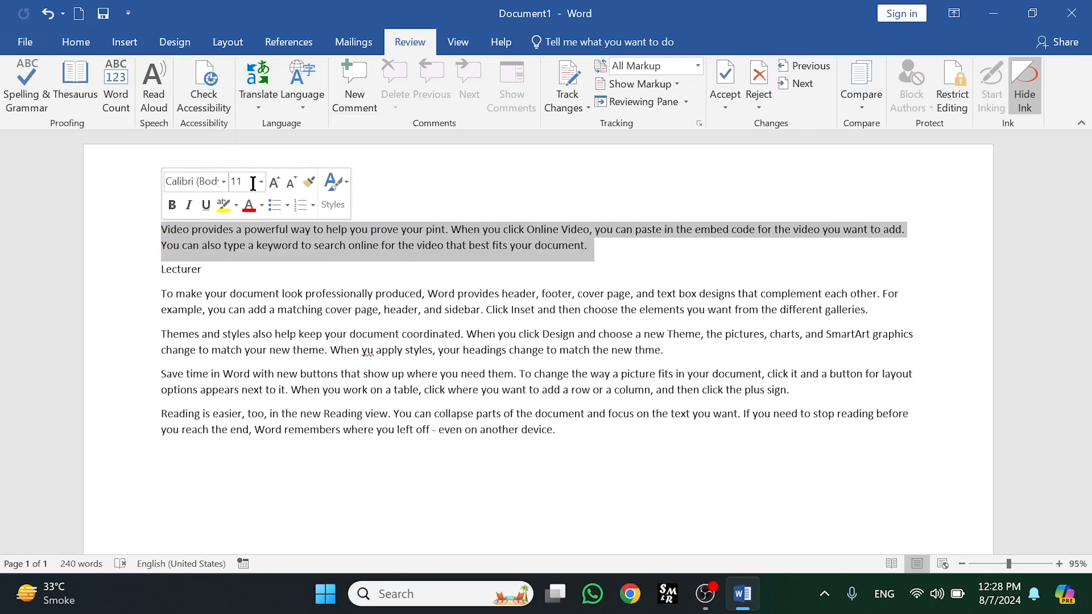
{"action": "left_click", "coordinate": [261, 109]}
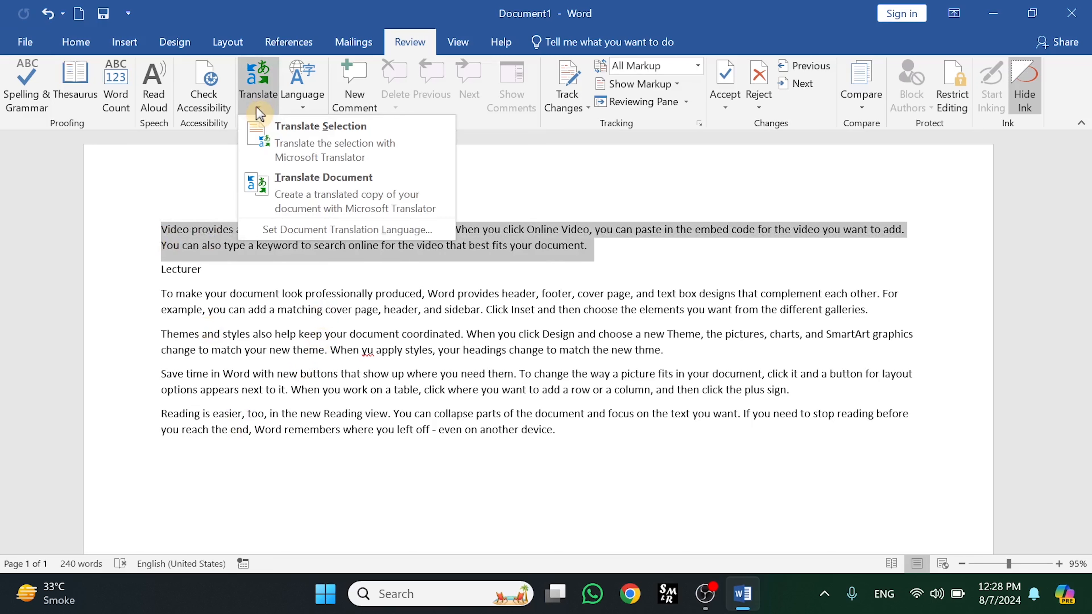
{"action": "left_click", "coordinate": [297, 145]}
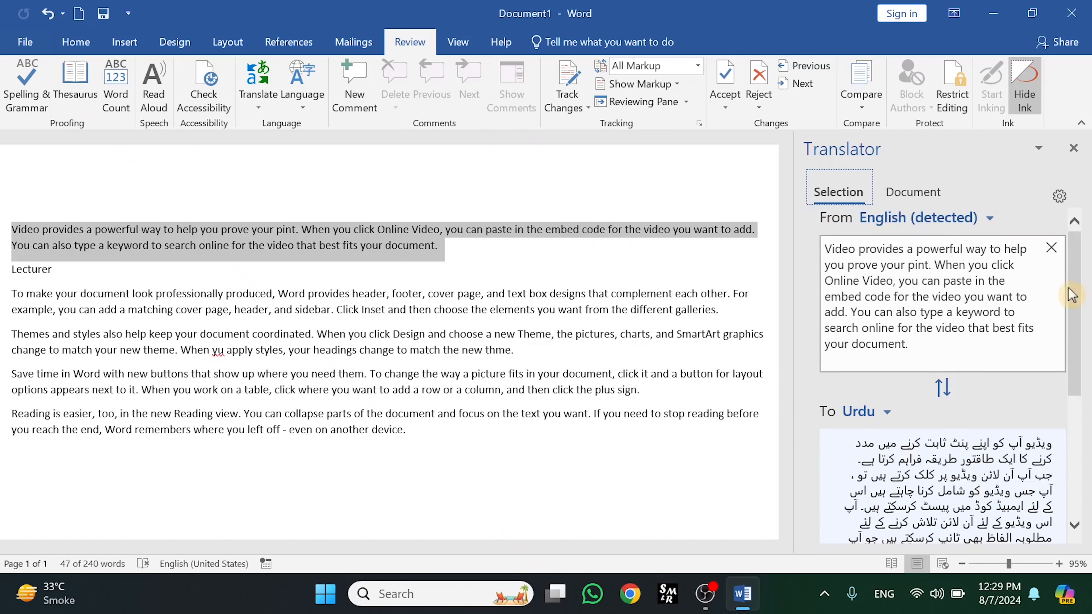
{"action": "left_click_drag", "start_coordinate": [1074, 294], "coordinate": [1075, 349]}
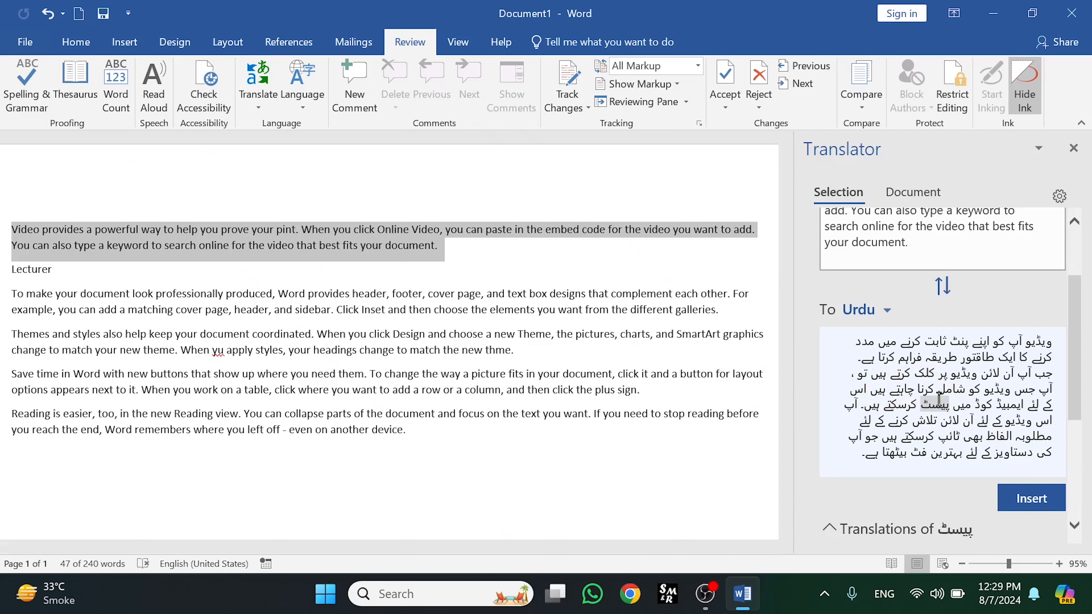
Preview the selection's translation in Hindi and then in Japanese
{"action": "left_click", "coordinate": [887, 313]}
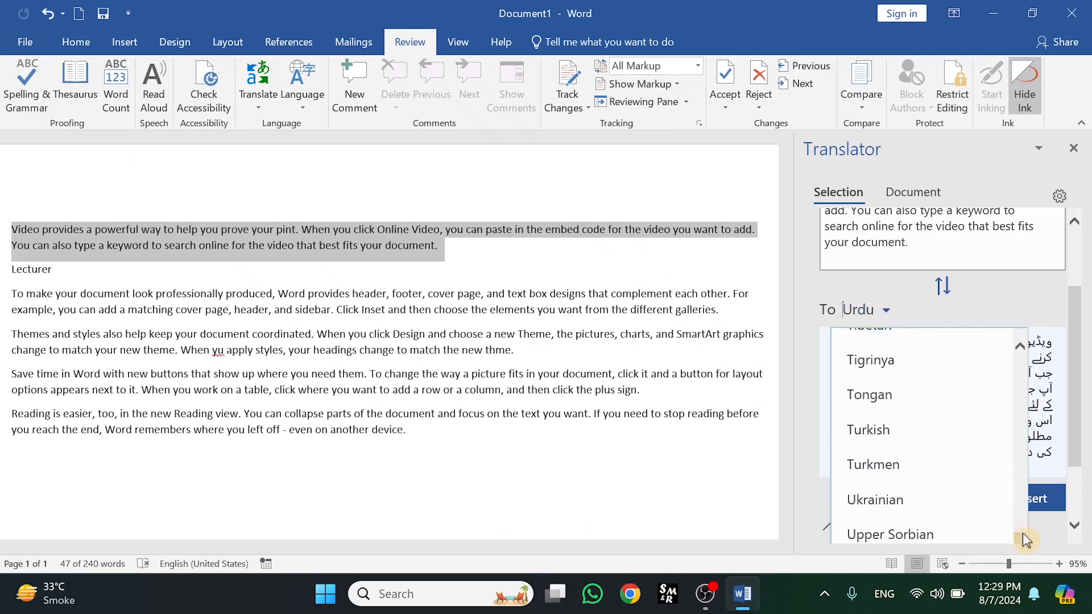
{"action": "scroll", "coordinate": [1024, 536], "scroll_direction": "up", "scroll_amount": 1}
{"action": "left_click_drag", "start_coordinate": [1025, 536], "coordinate": [1020, 427]}
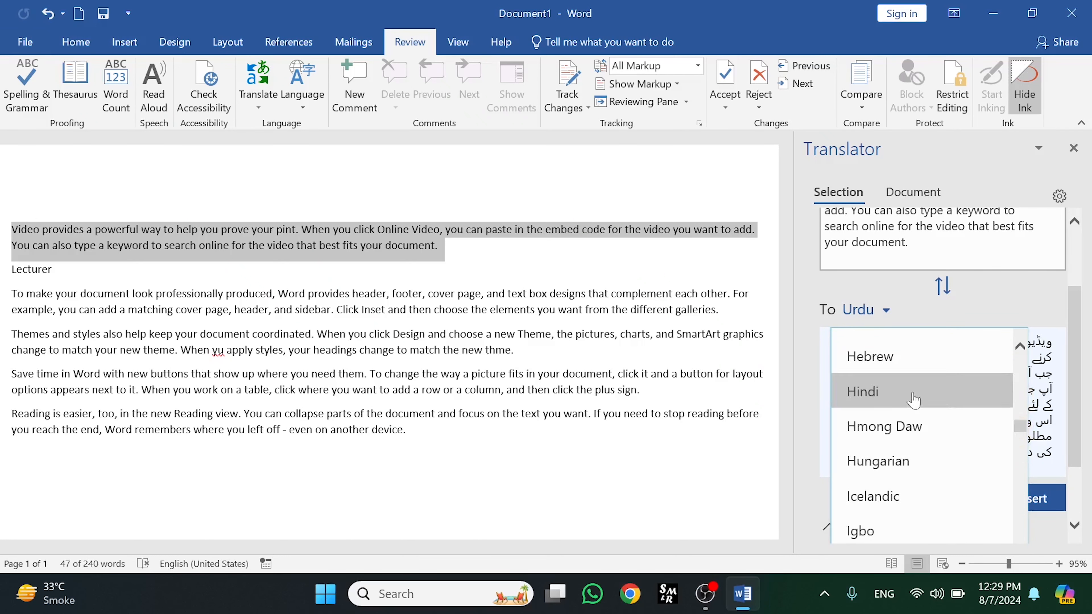
{"action": "left_click", "coordinate": [891, 403]}
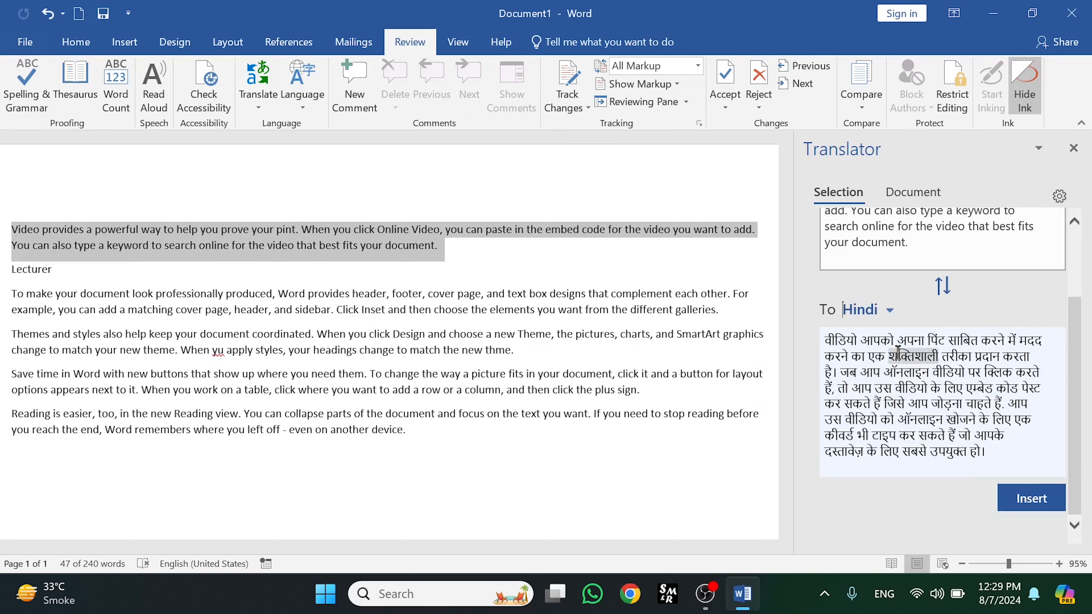
{"action": "left_click", "coordinate": [891, 318]}
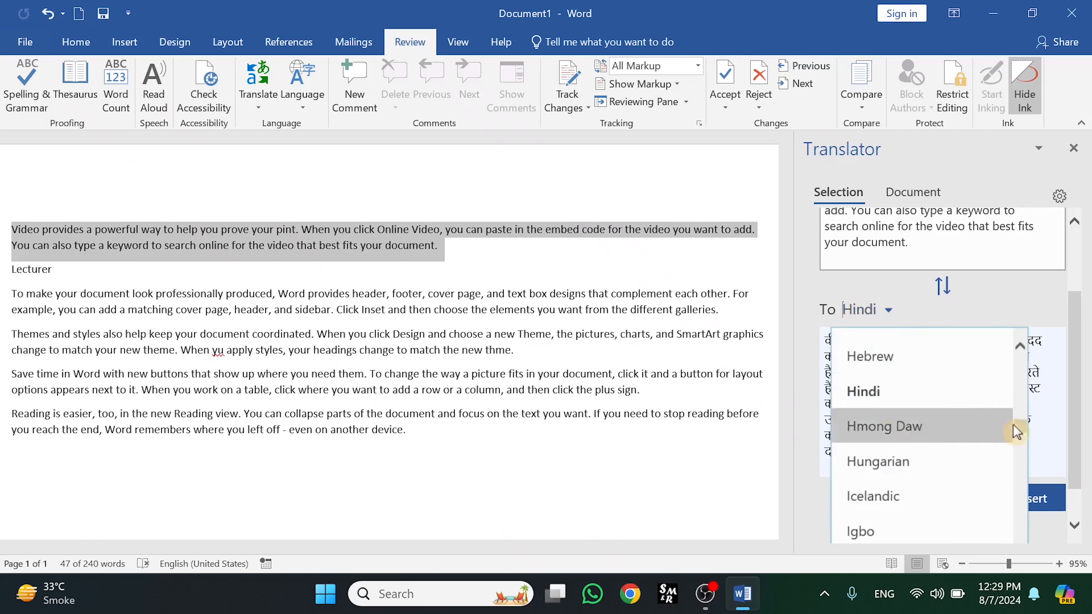
{"action": "left_click_drag", "start_coordinate": [1023, 429], "coordinate": [1020, 448]}
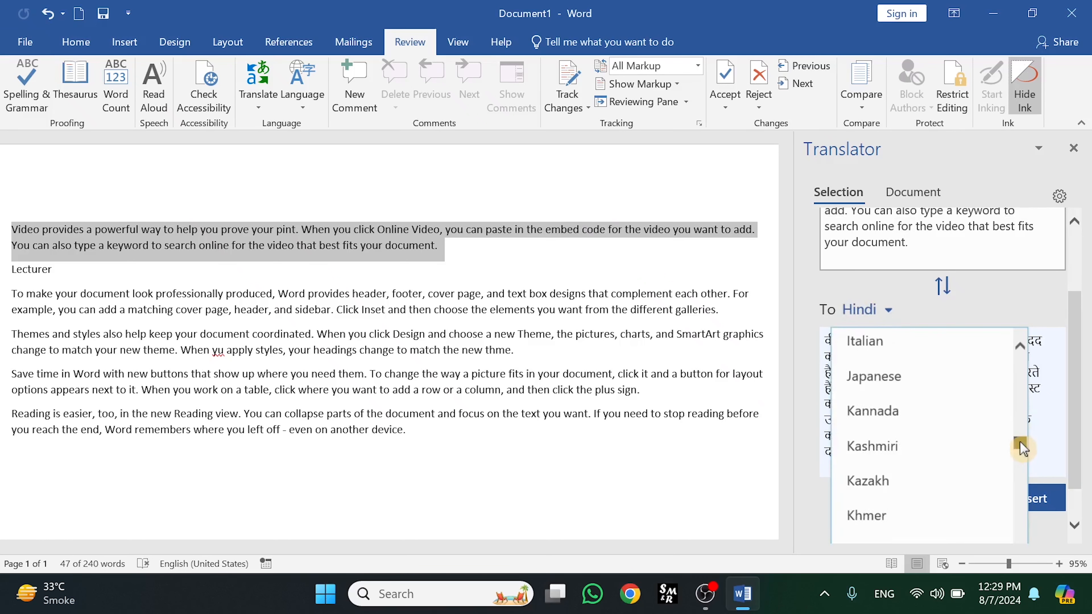
{"action": "left_click", "coordinate": [948, 374]}
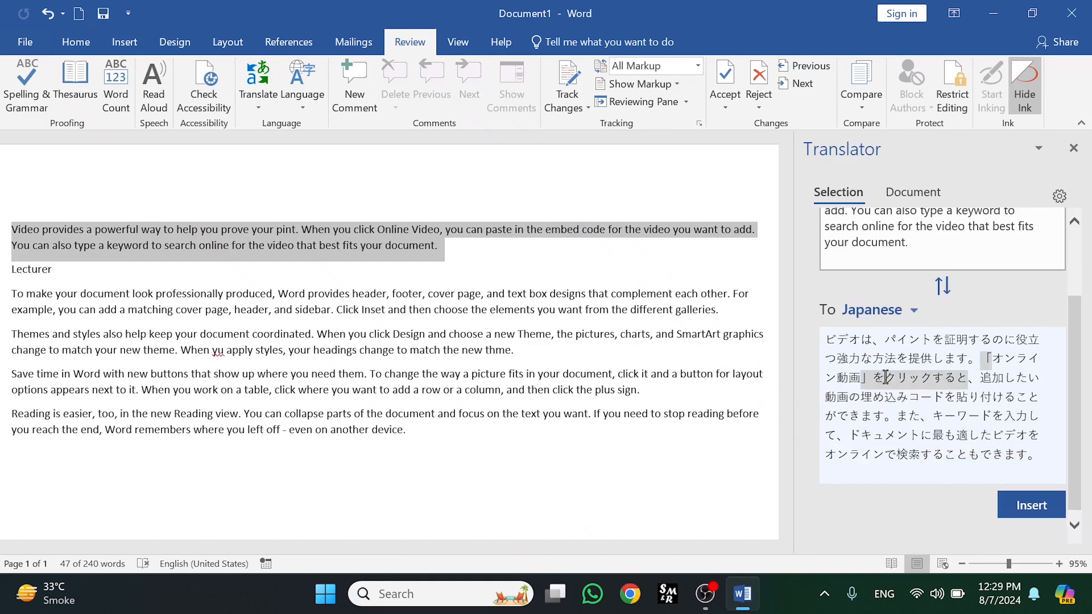
Switch the target language back to Urdu and insert the translation in place of the first paragraph
{"action": "left_click", "coordinate": [916, 312]}
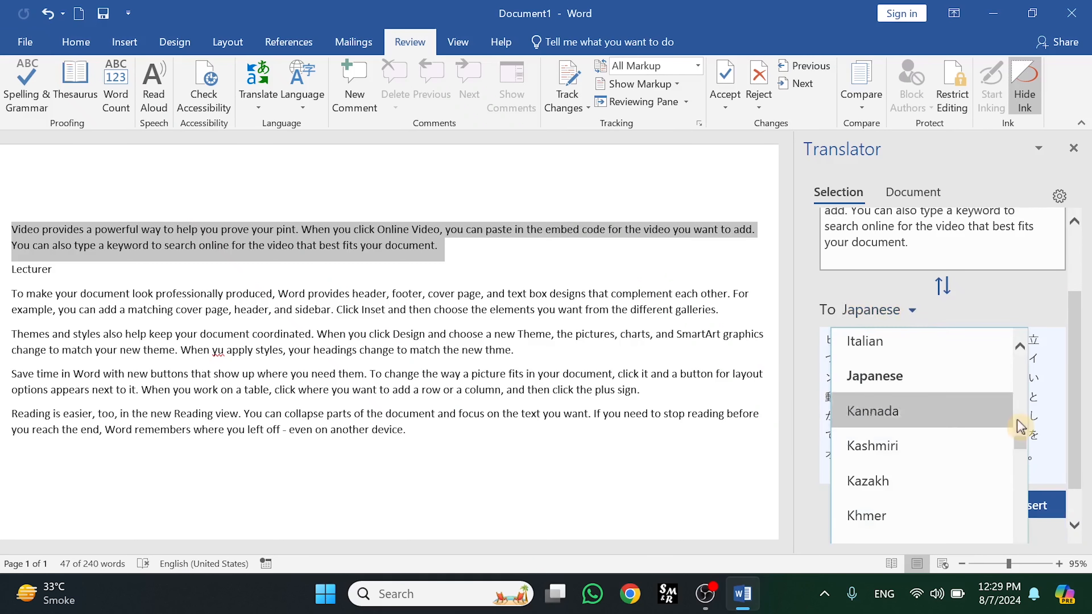
{"action": "left_click_drag", "start_coordinate": [1020, 447], "coordinate": [1023, 554]}
{"action": "scroll", "coordinate": [924, 435], "scroll_direction": "up", "scroll_amount": 1}
{"action": "left_click", "coordinate": [923, 435]}
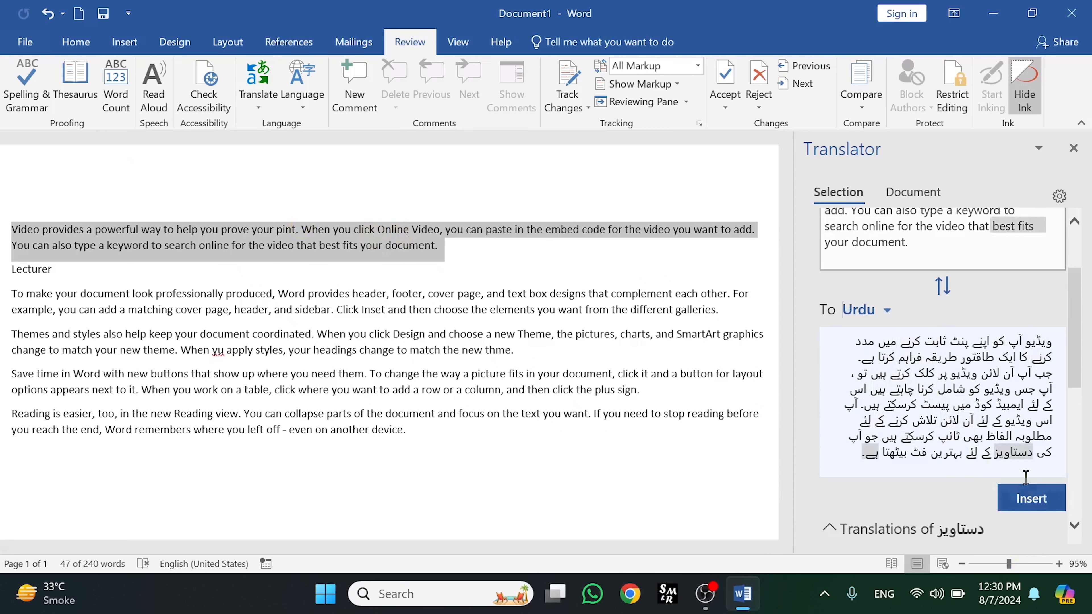
{"action": "left_click", "coordinate": [1032, 499]}
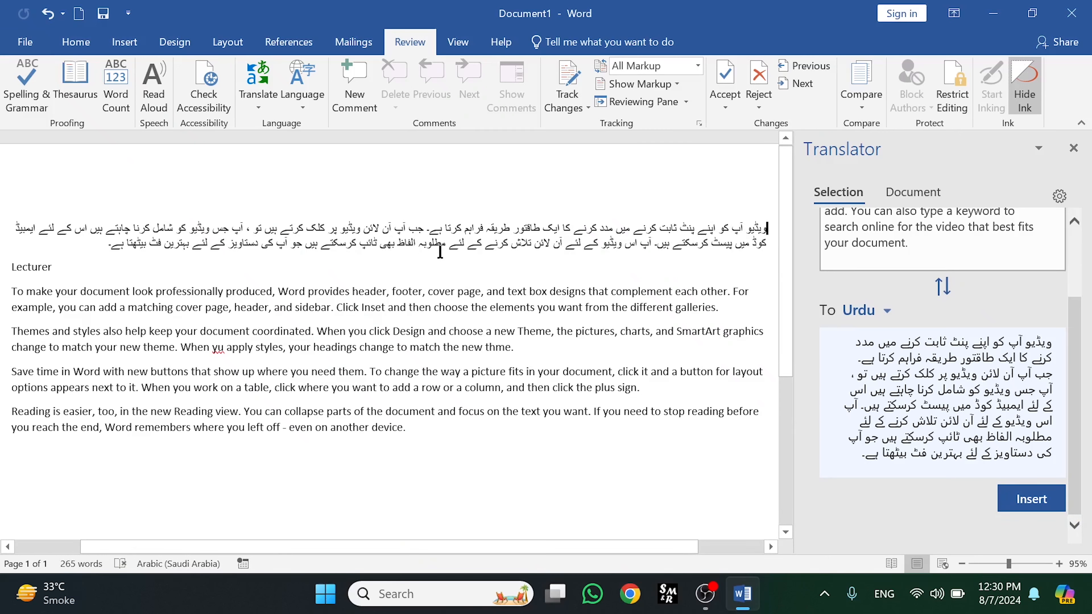
Close the Translator pane and undo the inserted Urdu translation
{"action": "left_click", "coordinate": [1074, 149]}
{"action": "left_click", "coordinate": [258, 99]}
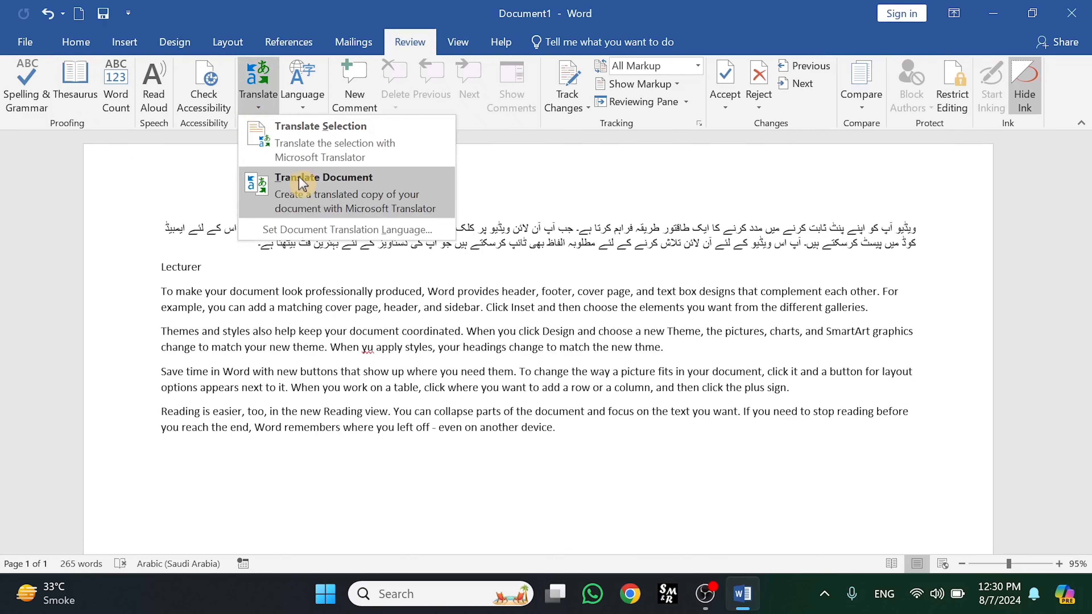
{"action": "left_click", "coordinate": [452, 302]}
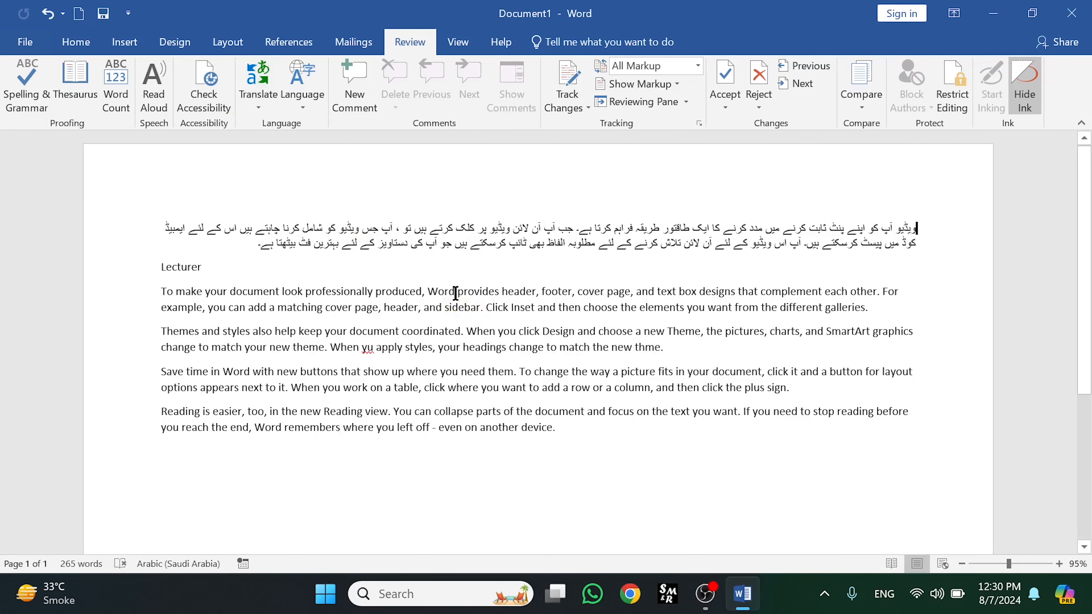
{"action": "key", "text": "ctrl+z"}
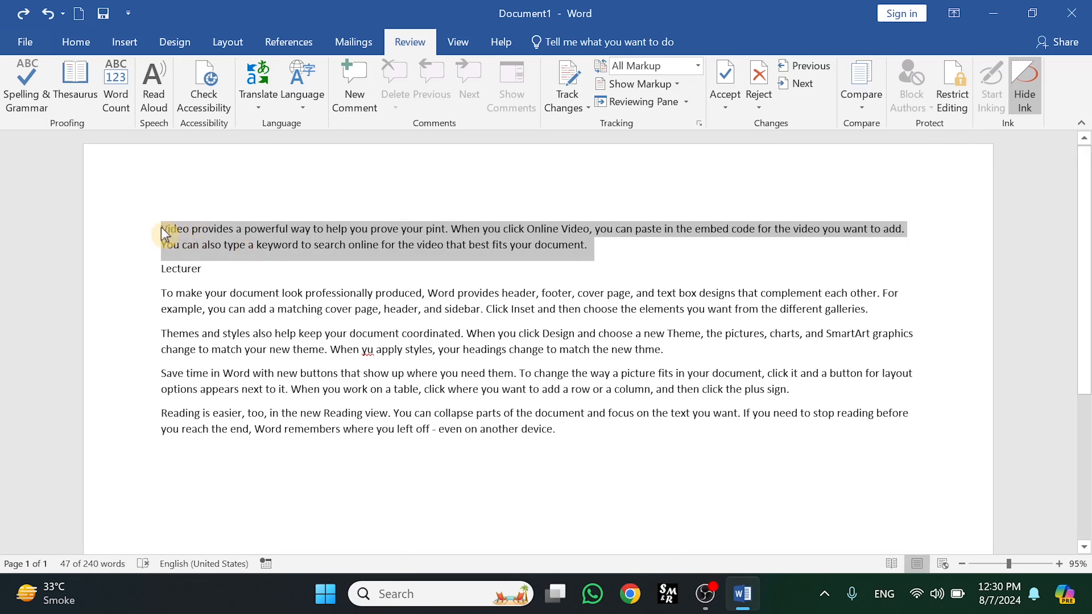
Start Translate Document for the whole document and close the browser window it opens
{"action": "left_click", "coordinate": [163, 232]}
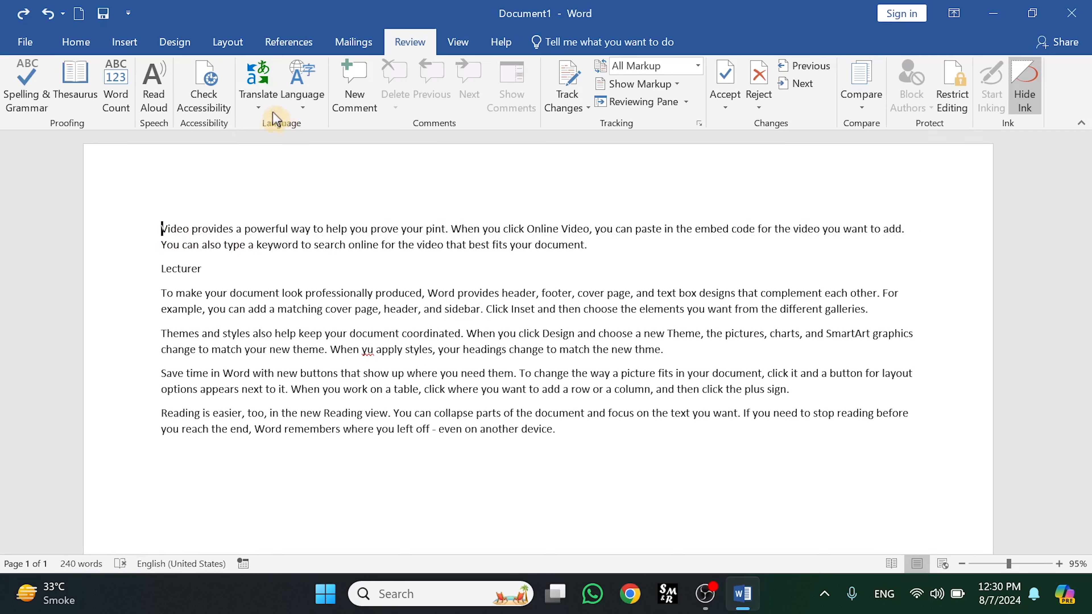
{"action": "left_click", "coordinate": [258, 97]}
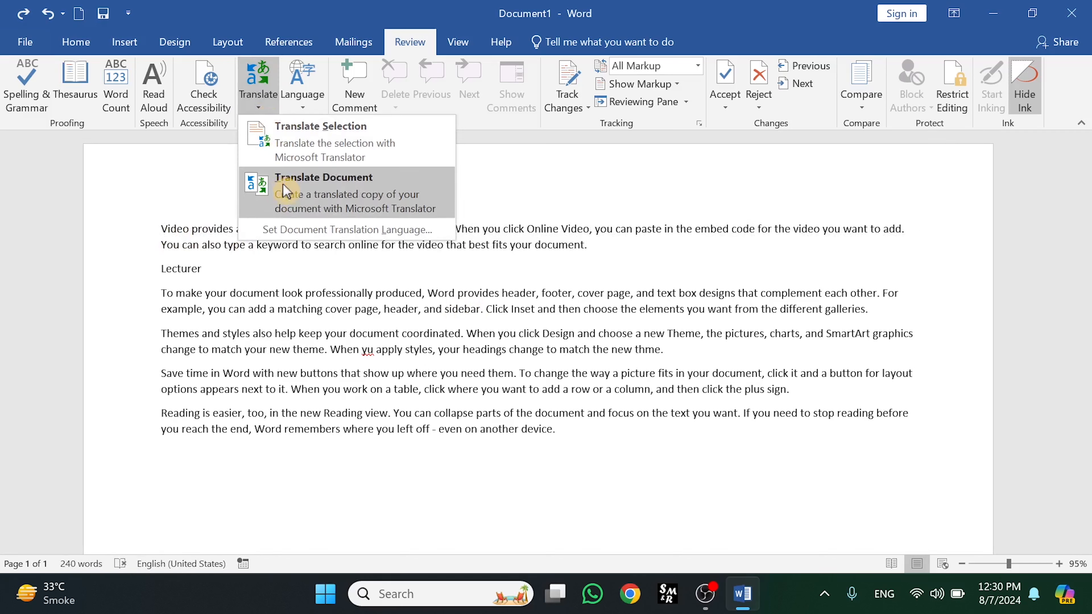
{"action": "left_click", "coordinate": [286, 191]}
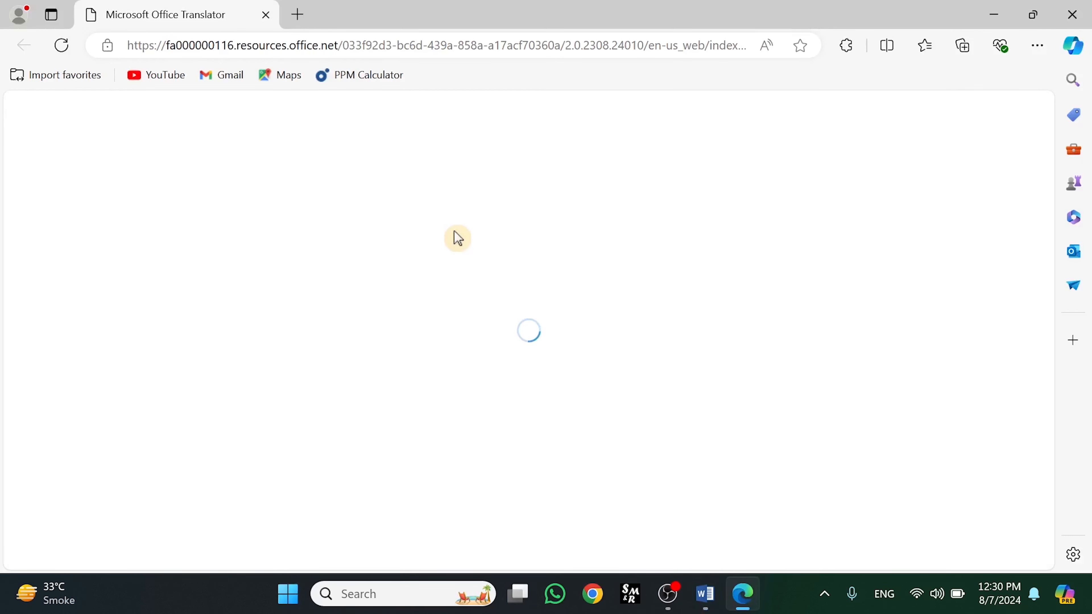
{"action": "left_click", "coordinate": [1071, 18]}
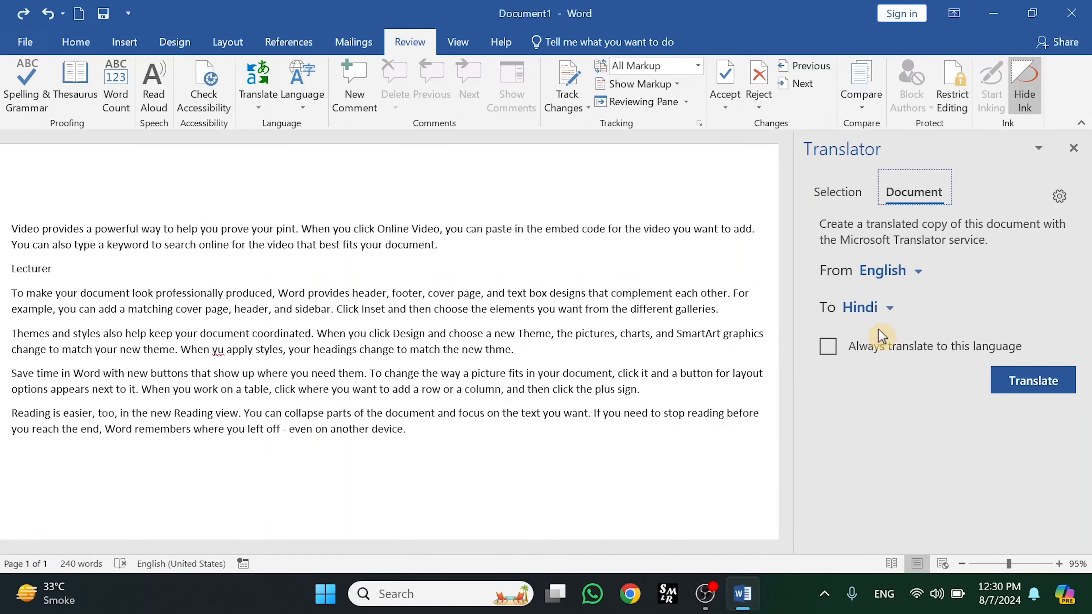
Set the document translation to go from English to Urdu
{"action": "left_click", "coordinate": [918, 273]}
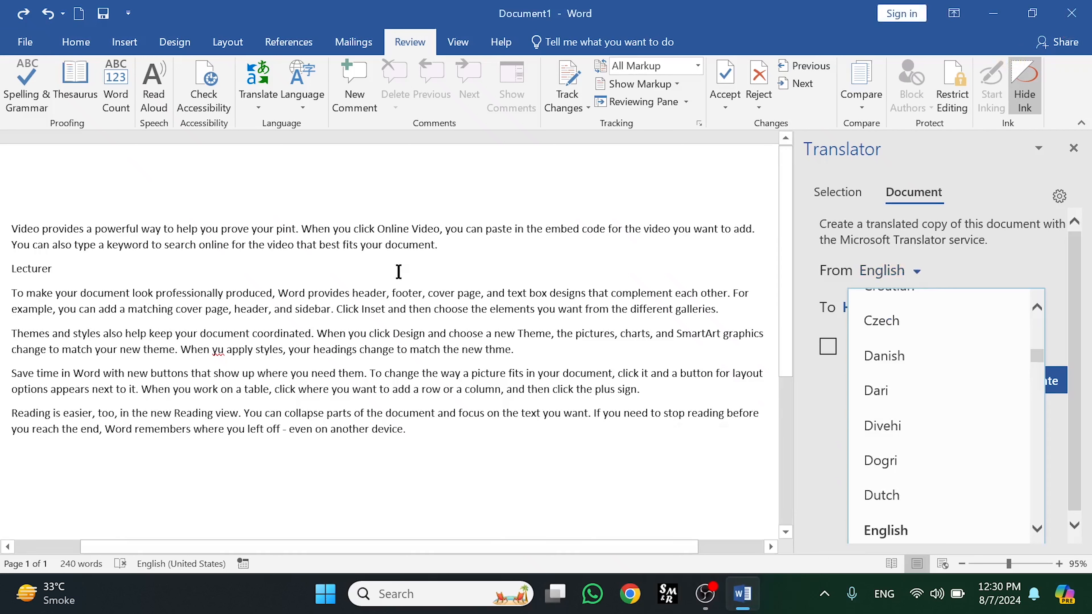
{"action": "scroll", "coordinate": [1034, 336], "scroll_direction": "up", "scroll_amount": 5}
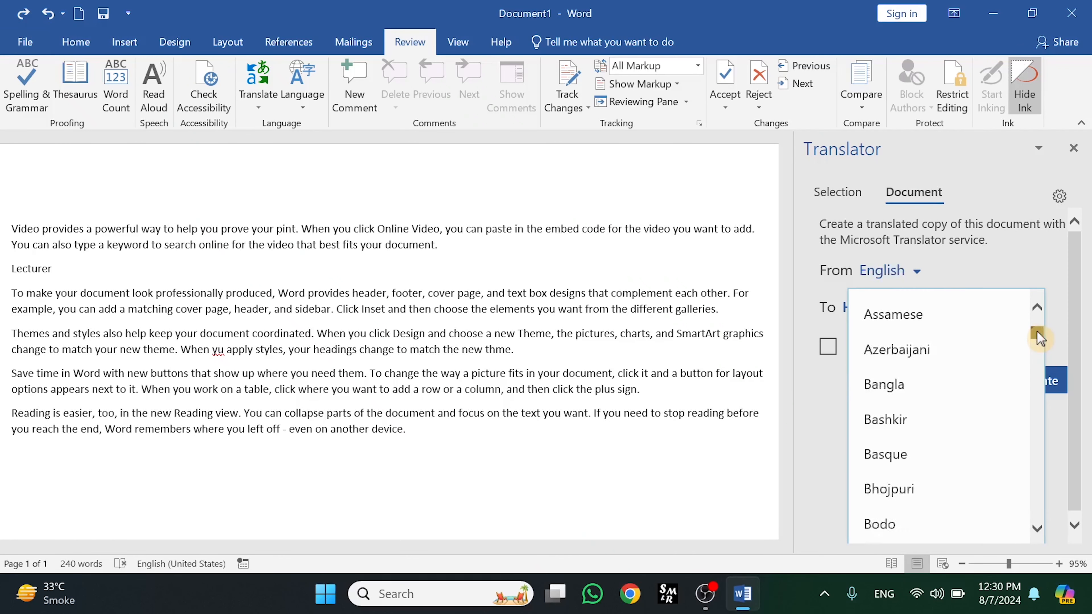
{"action": "left_click", "coordinate": [919, 274]}
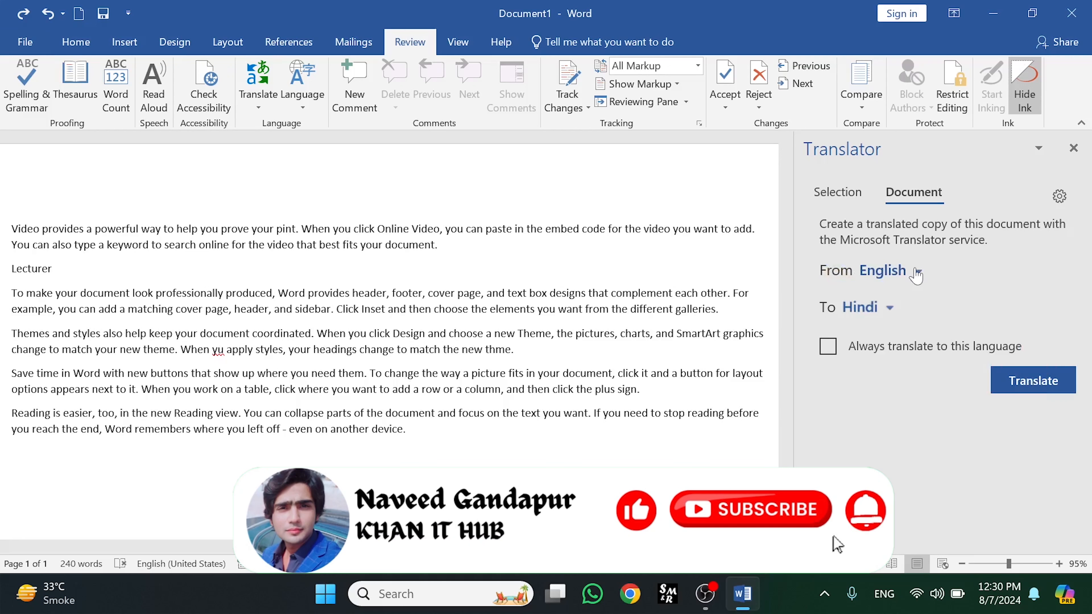
{"action": "left_click", "coordinate": [889, 310]}
{"action": "left_click_drag", "start_coordinate": [1020, 414], "coordinate": [1027, 543]}
{"action": "left_click", "coordinate": [863, 437]}
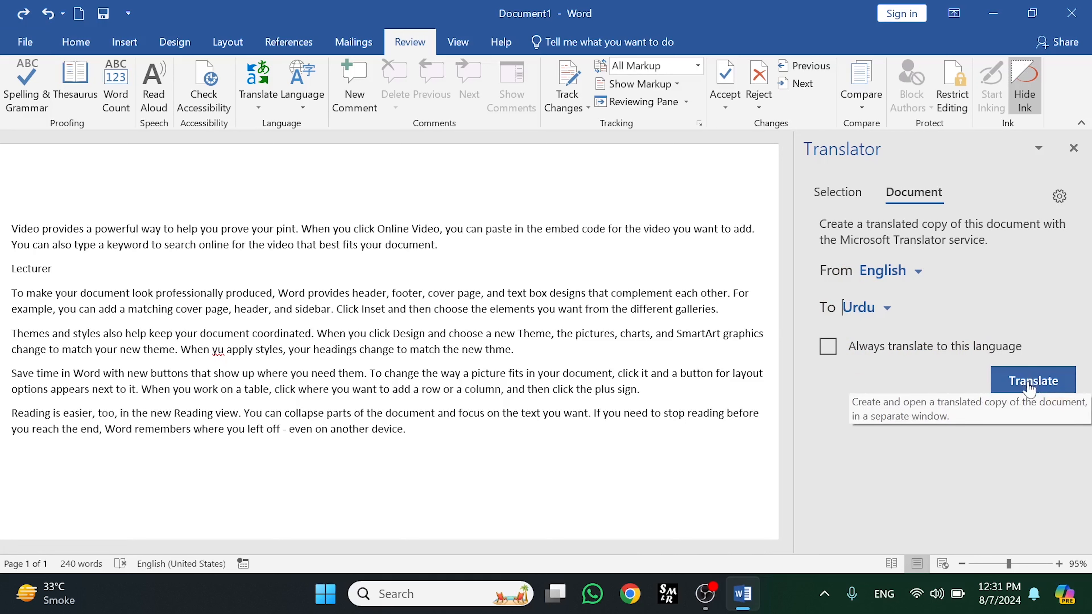
{"action": "mouse_move", "coordinate": [743, 594]}
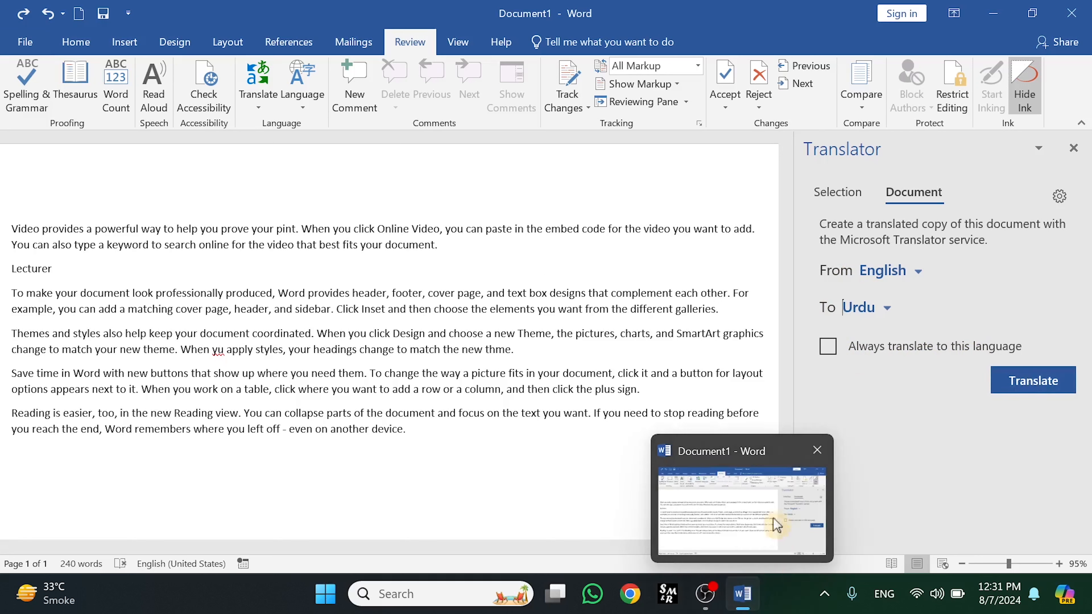